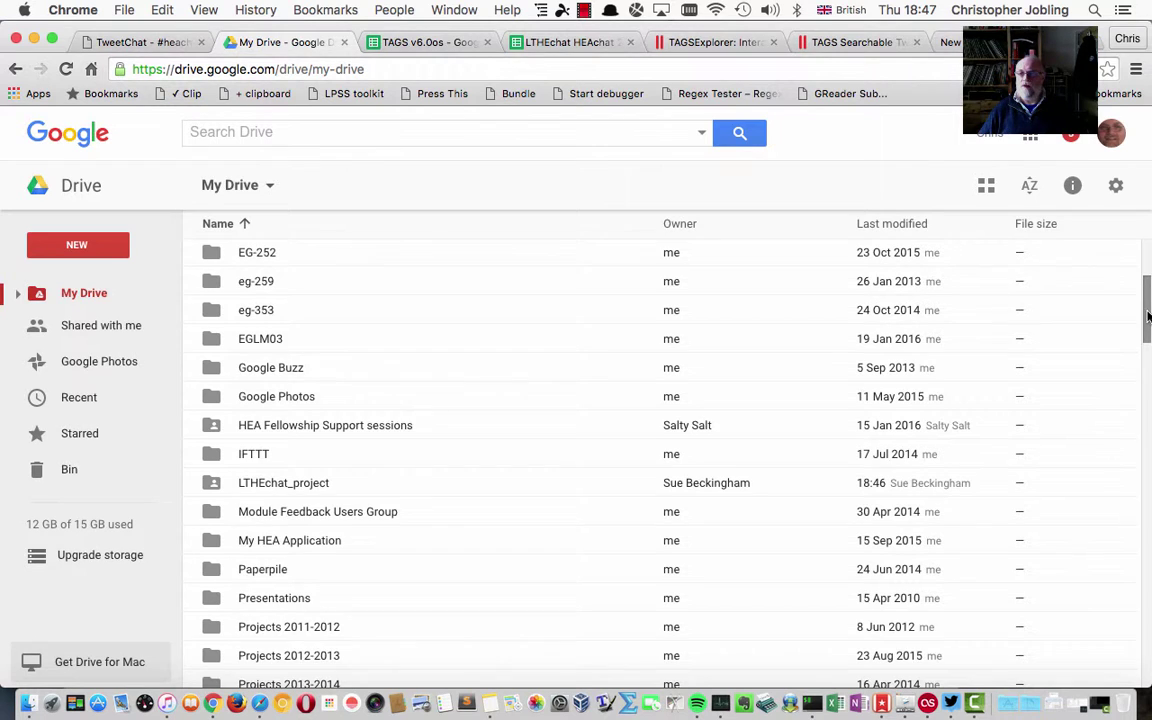
# Step: Open the LTHEchat_project folder and launch the TAGS v6.0os spreadsheet listed at its bottom
pyautogui.moveTo(1145, 314)
pyautogui.mouseDown()
pyautogui.moveTo(1148, 333)
pyautogui.moveTo(1148, 300)
pyautogui.moveTo(1148, 311)
pyautogui.mouseUp()
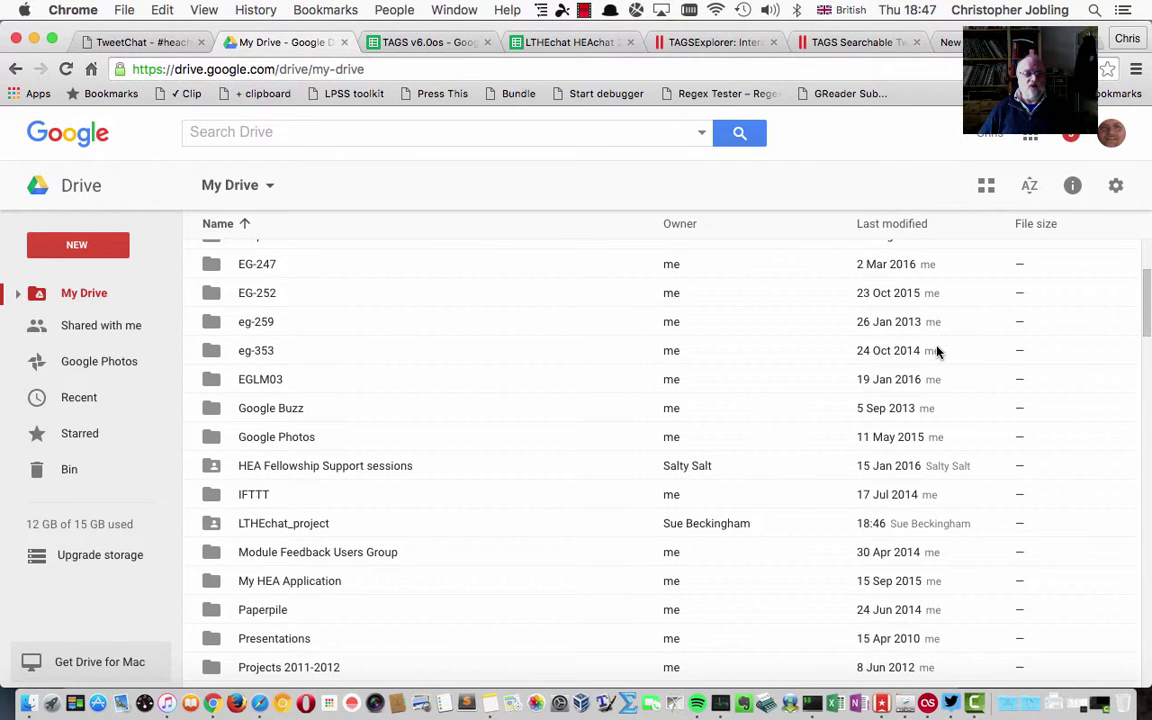
pyautogui.click(312, 530)
pyautogui.doubleClick(312, 530)
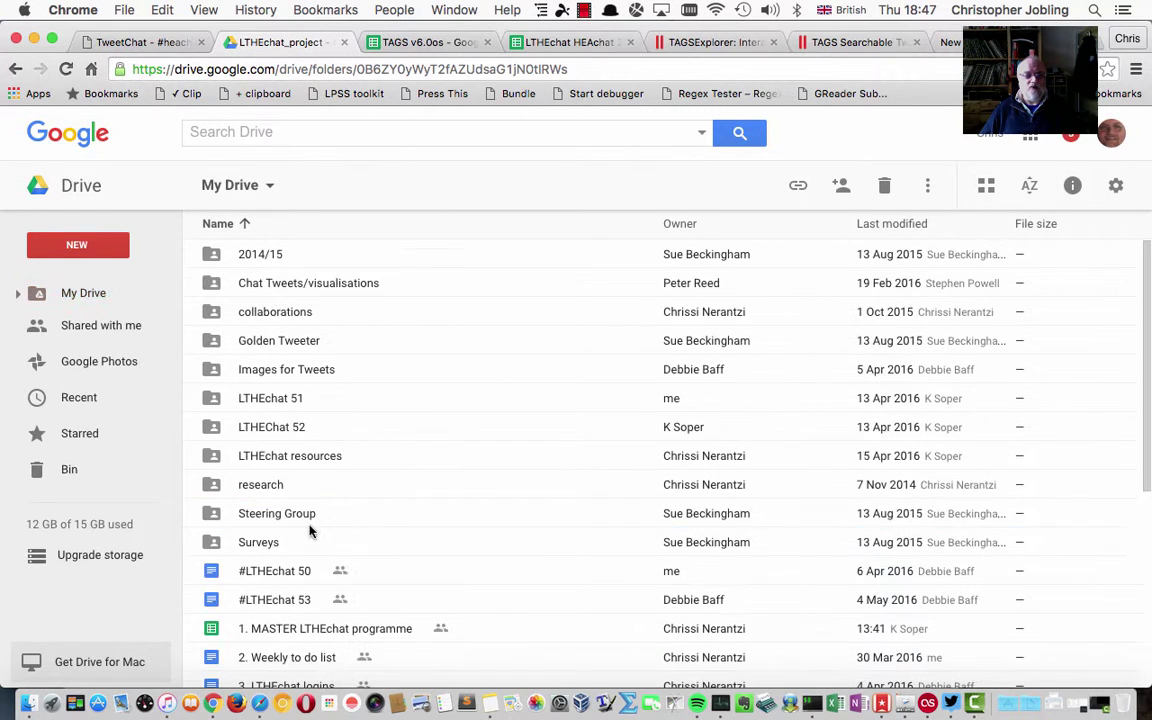
pyautogui.click(311, 526)
pyautogui.moveTo(1144, 262); pyautogui.dragTo(1149, 464)
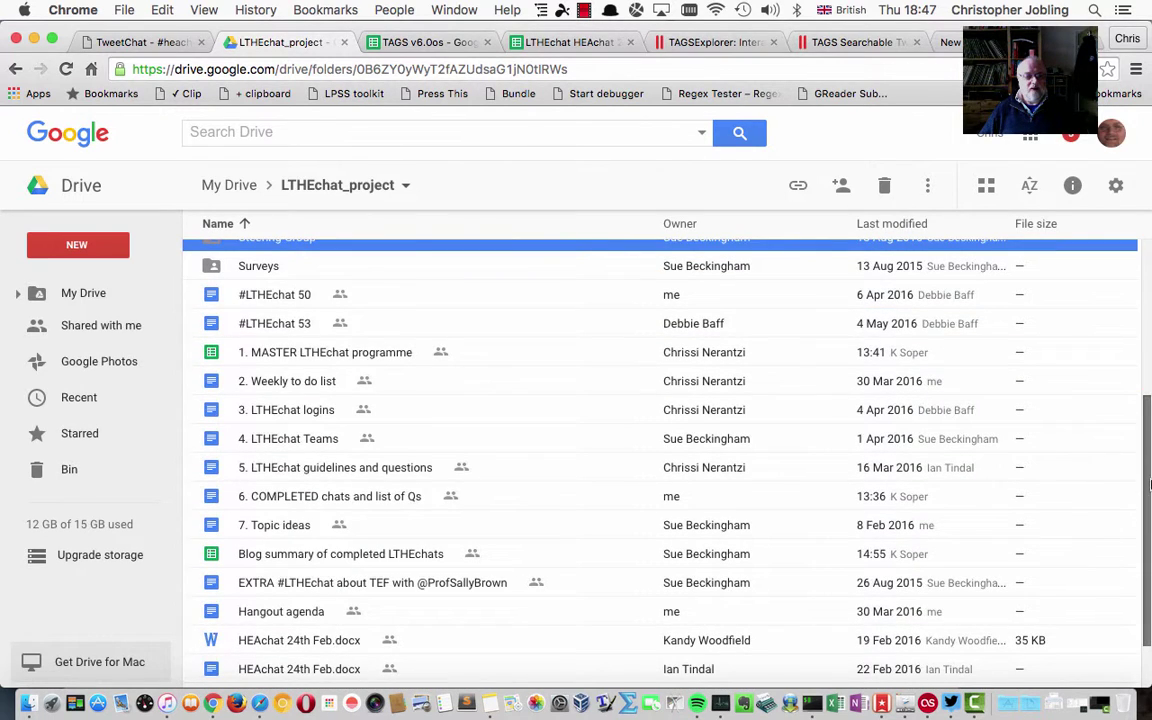
pyautogui.scroll(-2, 269, 659)
pyautogui.click(268, 657)
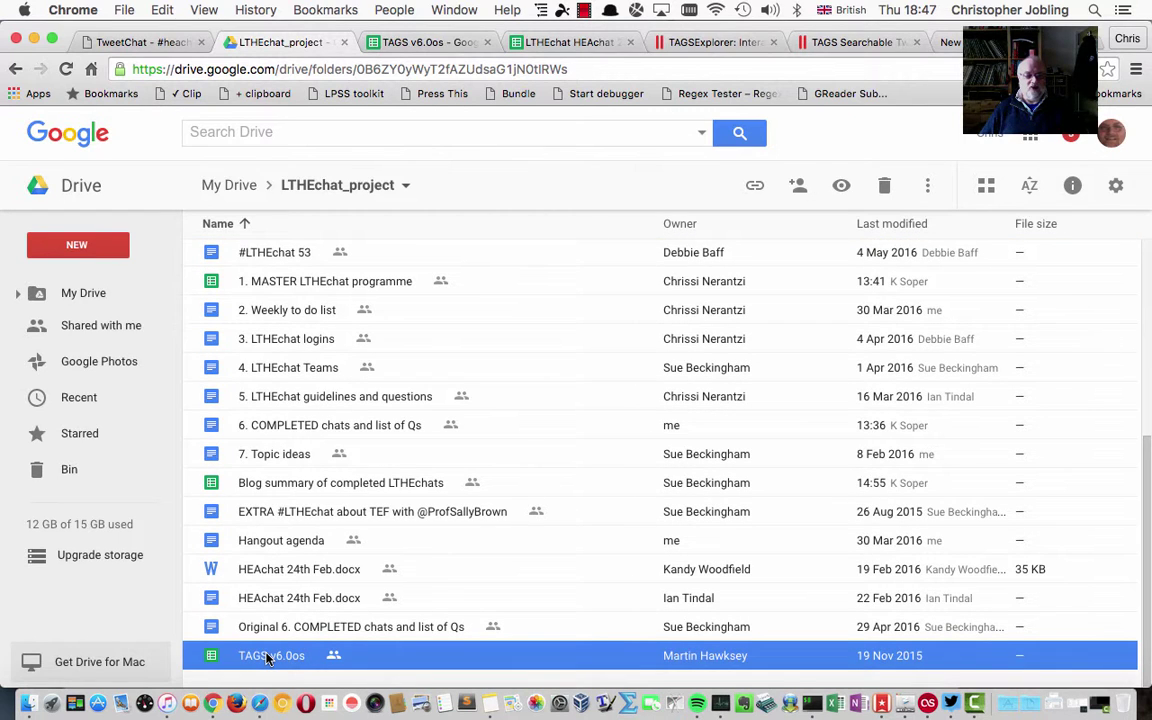
pyautogui.doubleClick(268, 657)
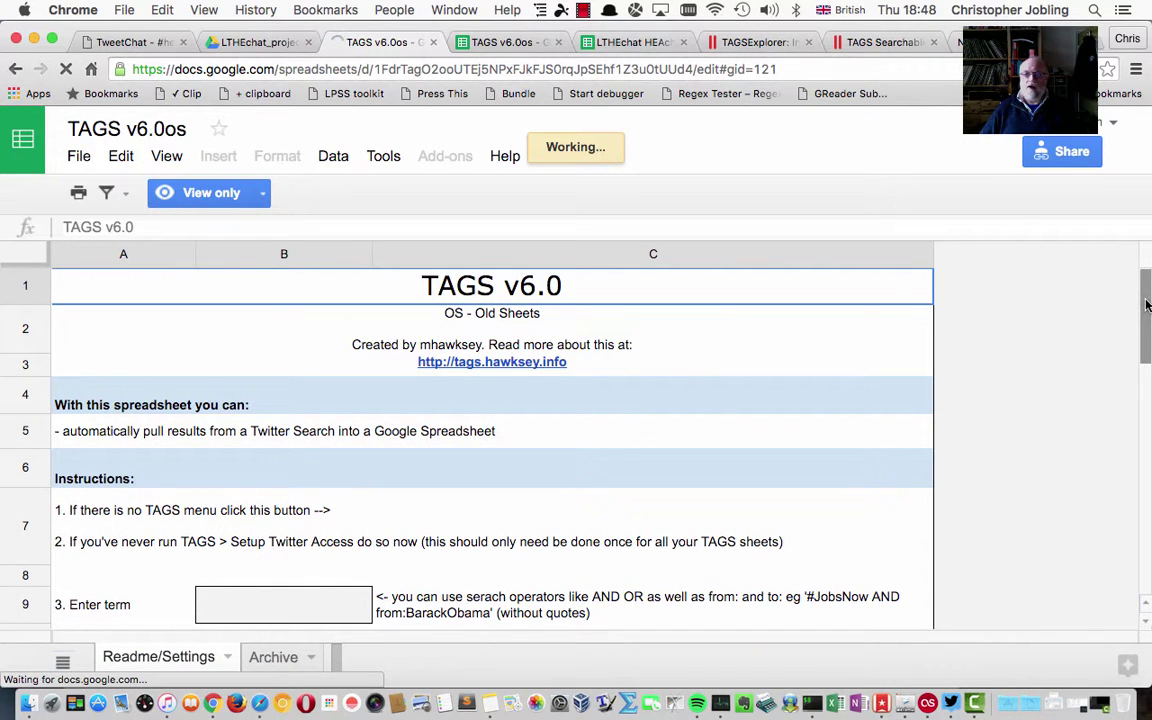
# Step: Make a copy of the TAGS template named 'LTHEchat 53'
pyautogui.moveTo(1147, 305); pyautogui.dragTo(1148, 271)
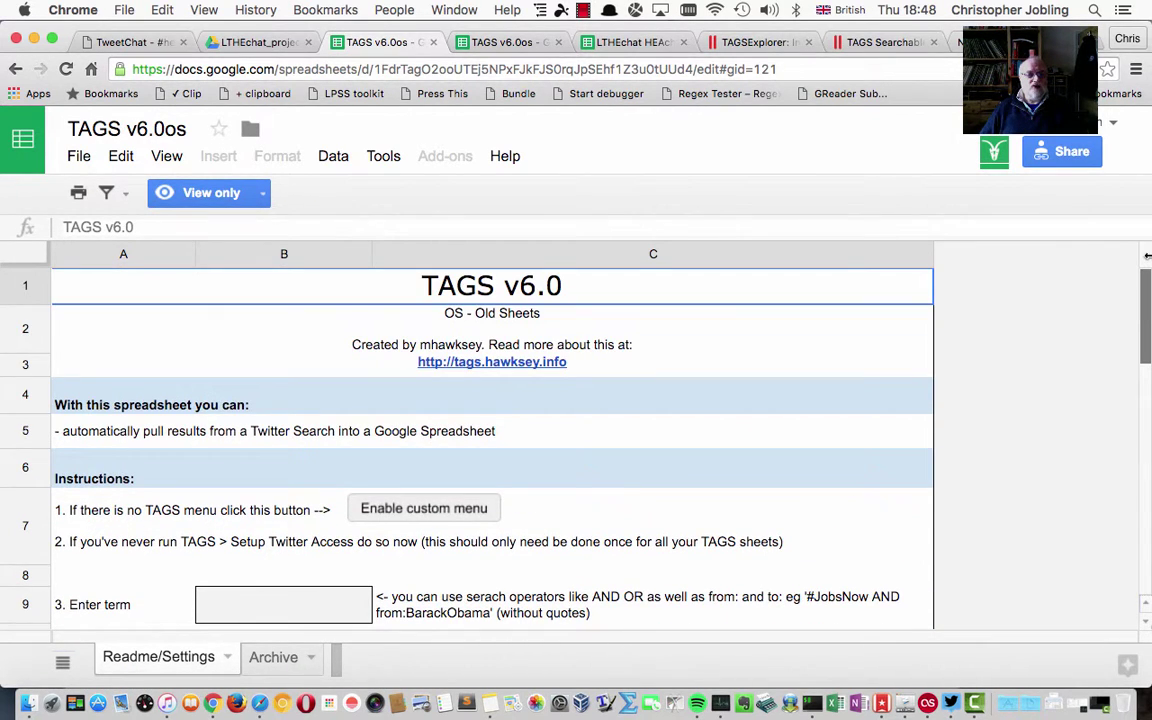
pyautogui.click(77, 158)
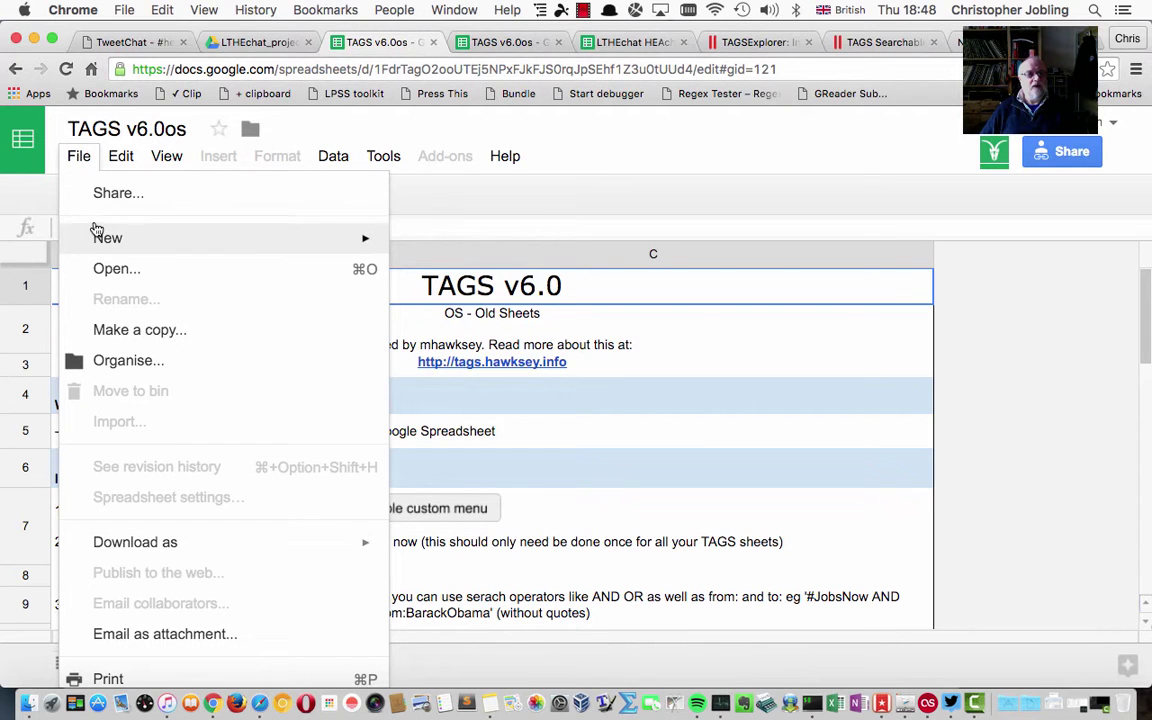
pyautogui.click(110, 330)
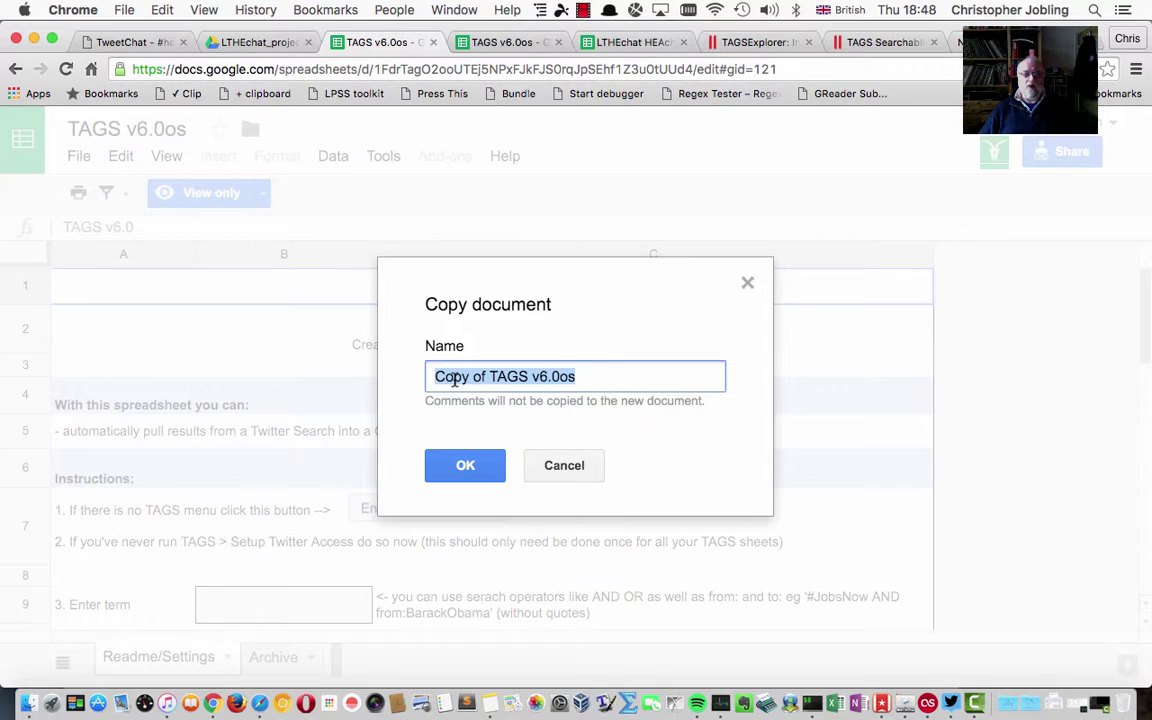
pyautogui.write('LTHEc')
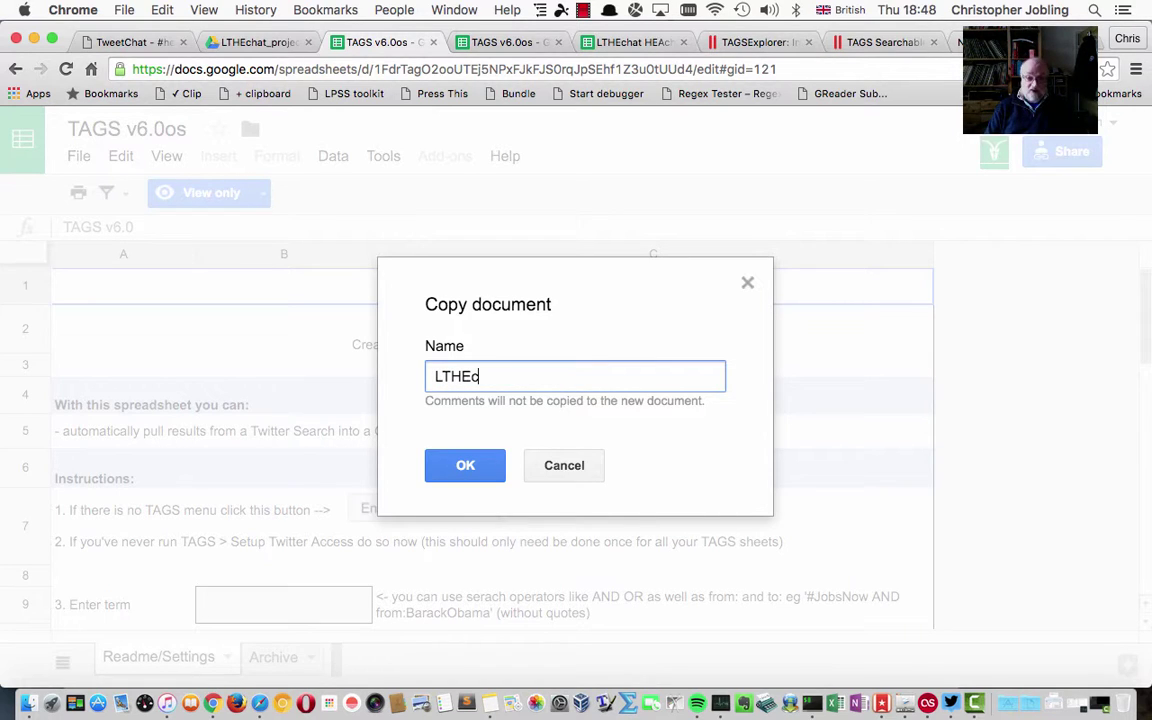
pyautogui.write('hat 5')
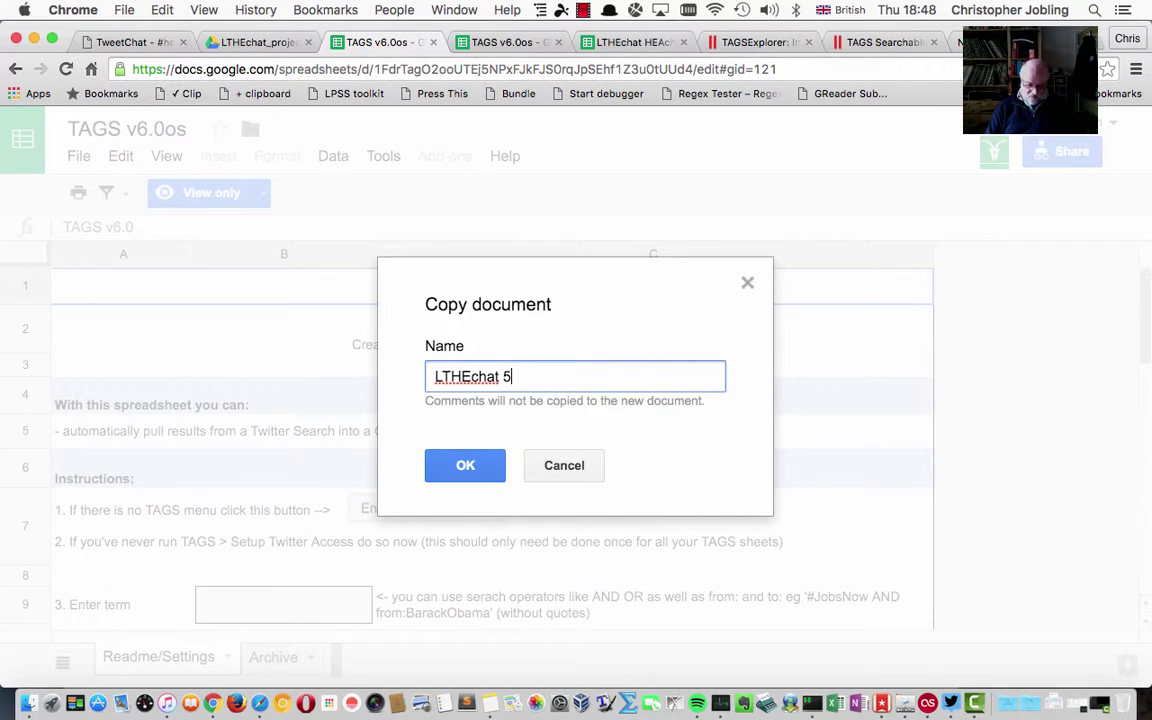
pyautogui.write('3')
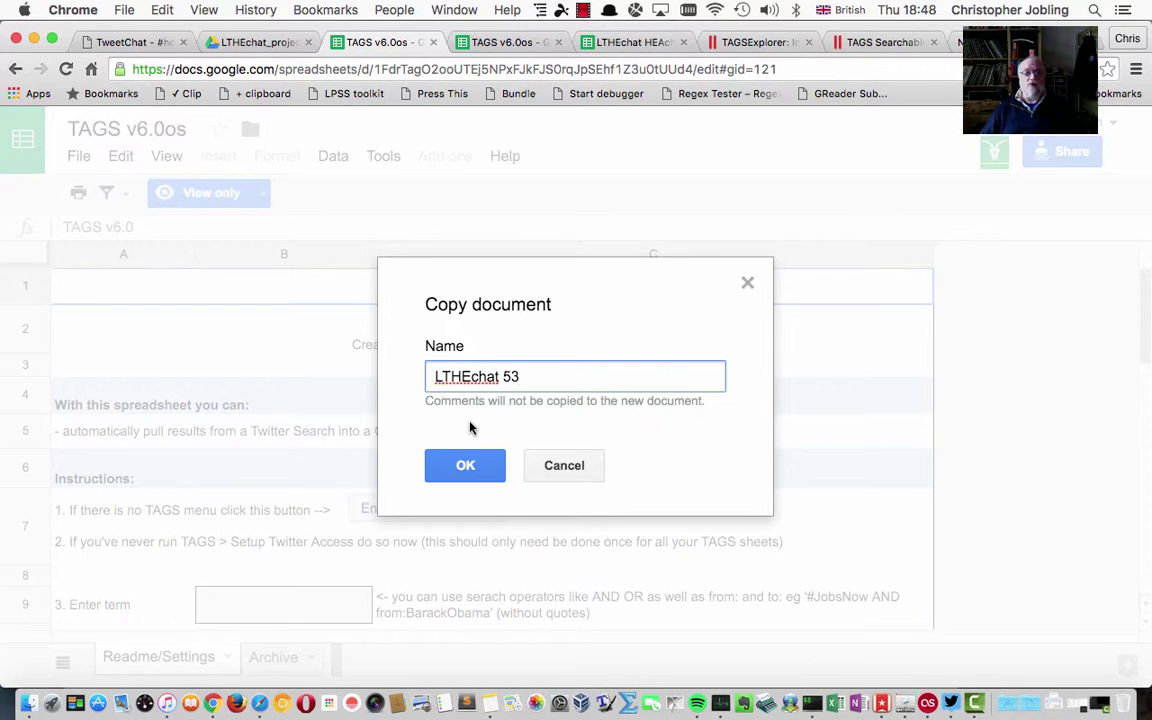
pyautogui.click(451, 476)
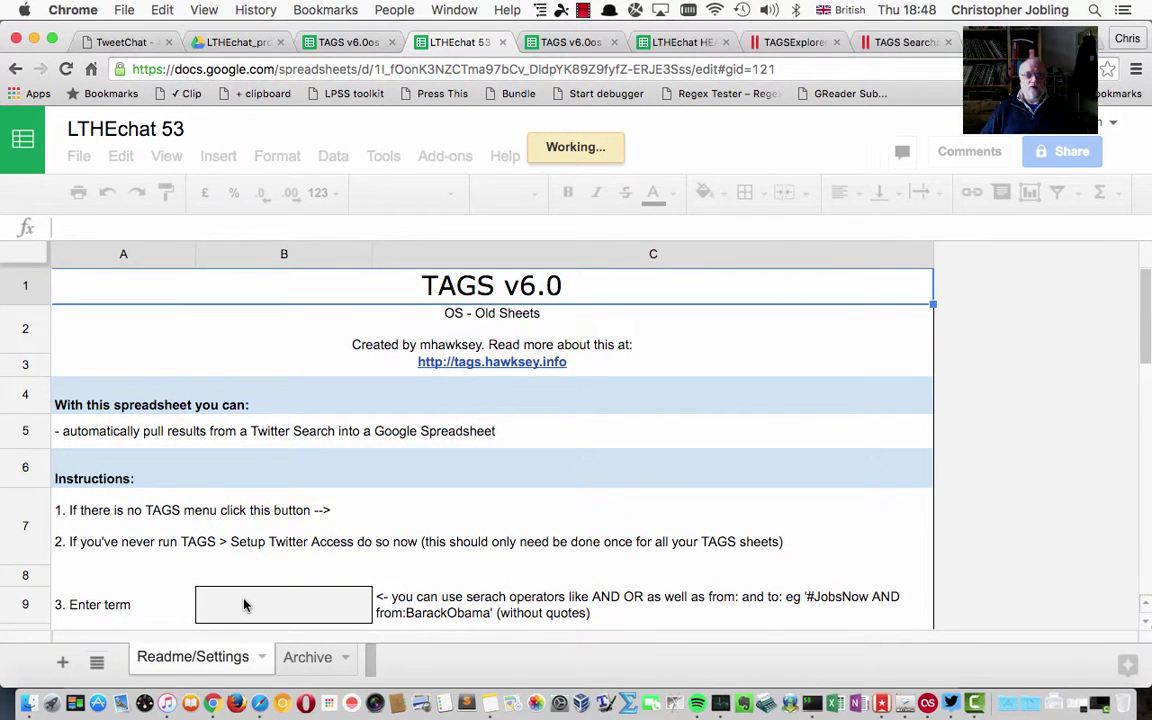
# Step: Enter #LTHEchat as the search term in cell B9, dismissing the authorisation prompt
pyautogui.click(242, 607)
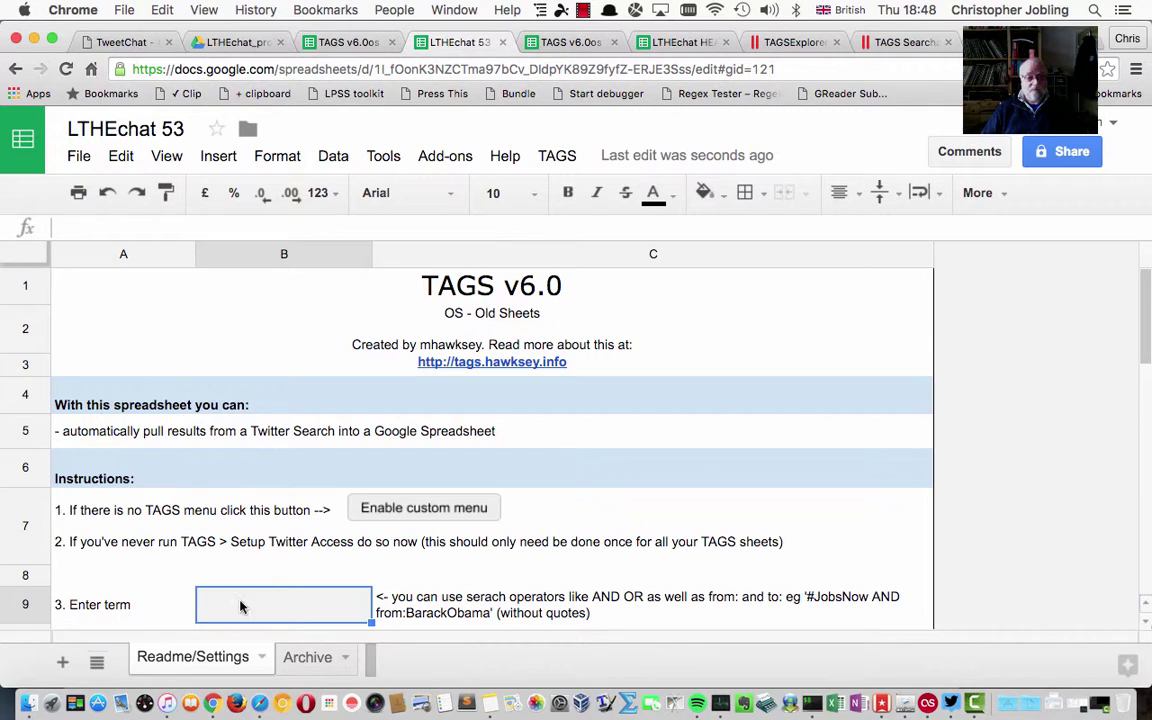
pyautogui.click(405, 508)
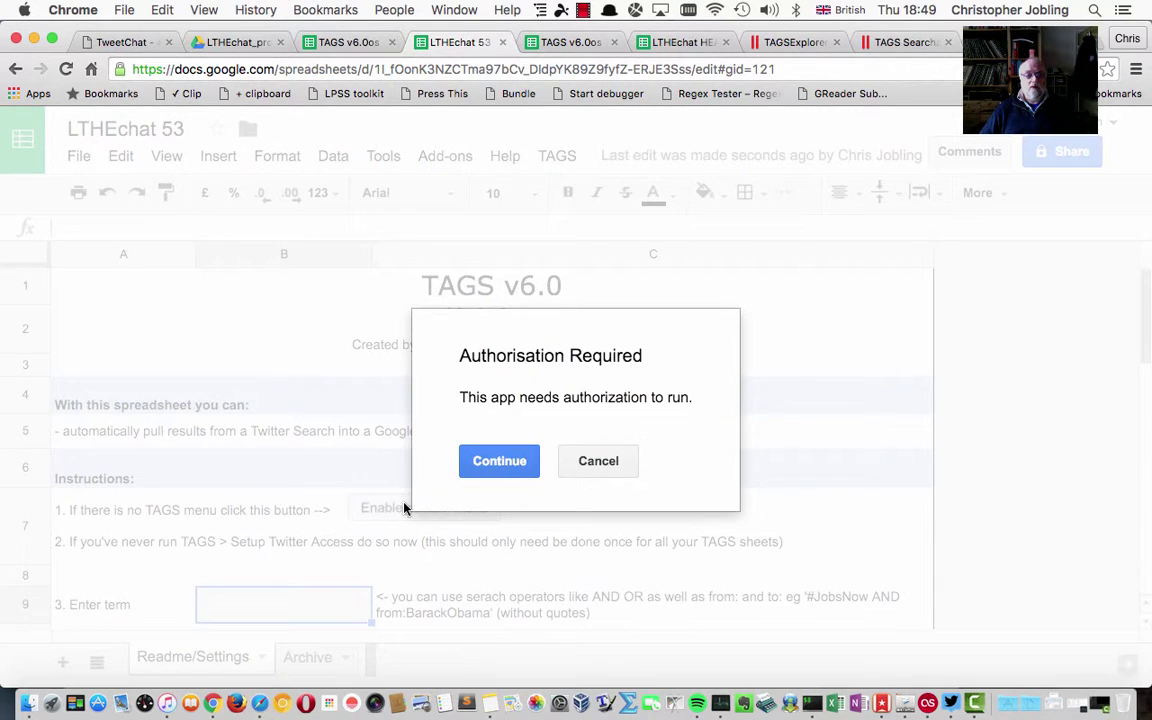
pyautogui.click(602, 466)
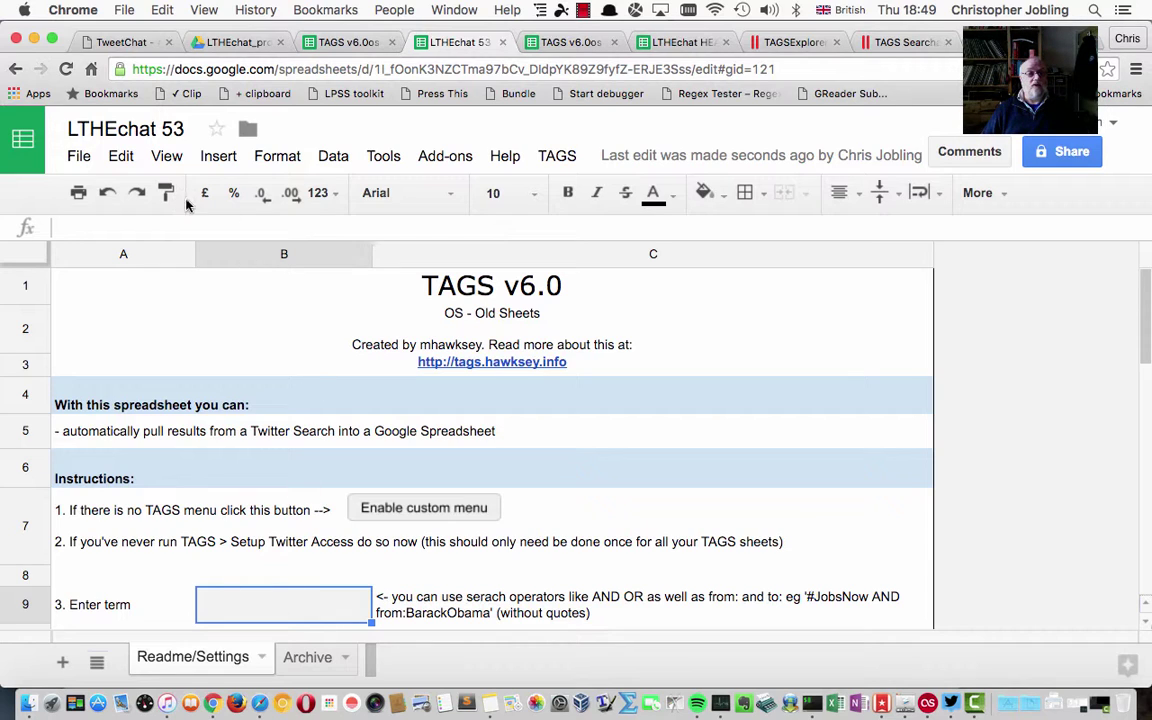
pyautogui.click(174, 226)
pyautogui.write('#')
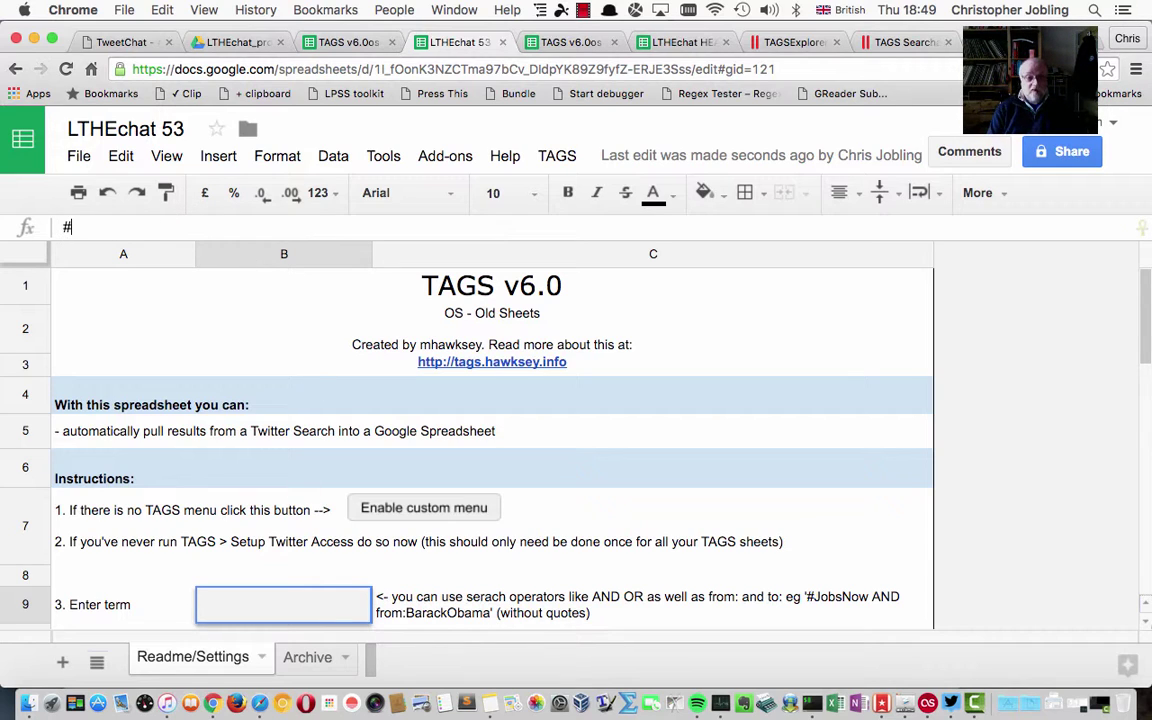
pyautogui.write('LTH')
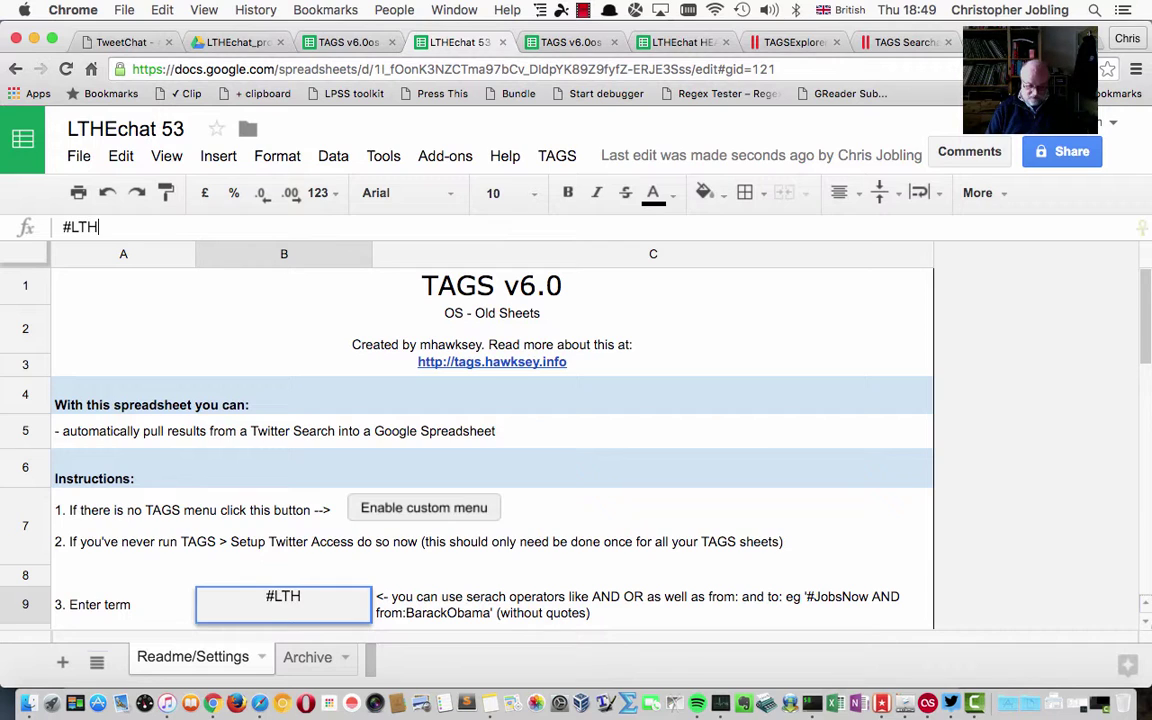
pyautogui.write('Echat')
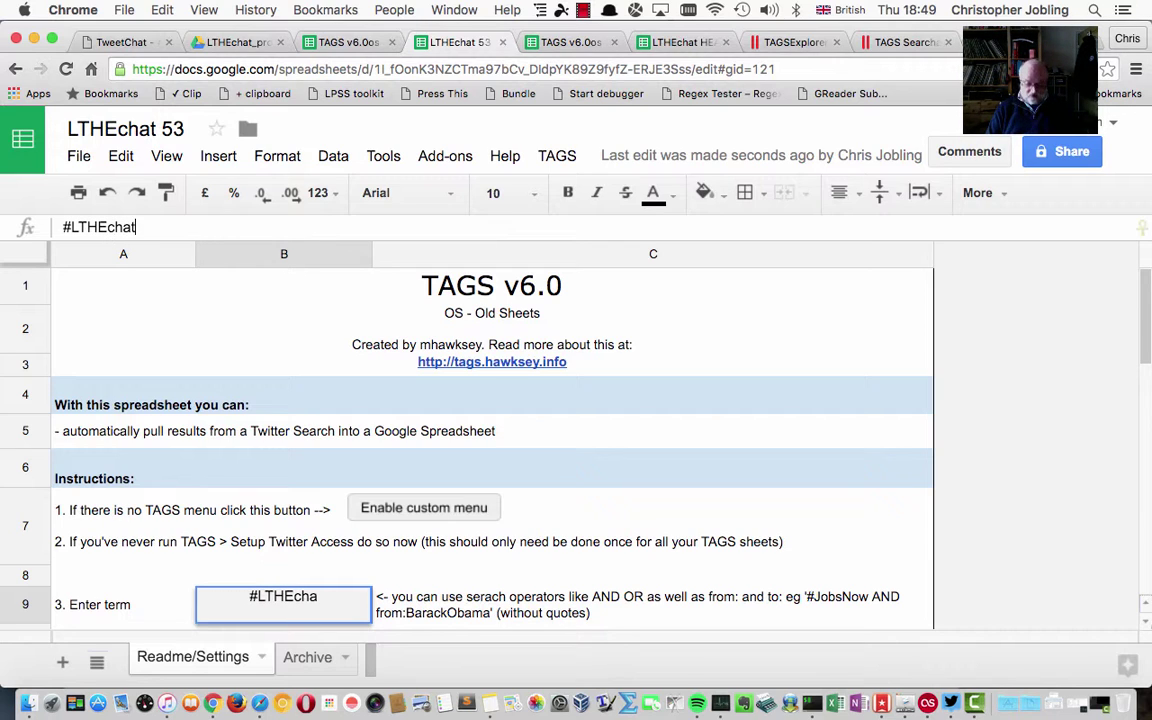
pyautogui.press('Return')
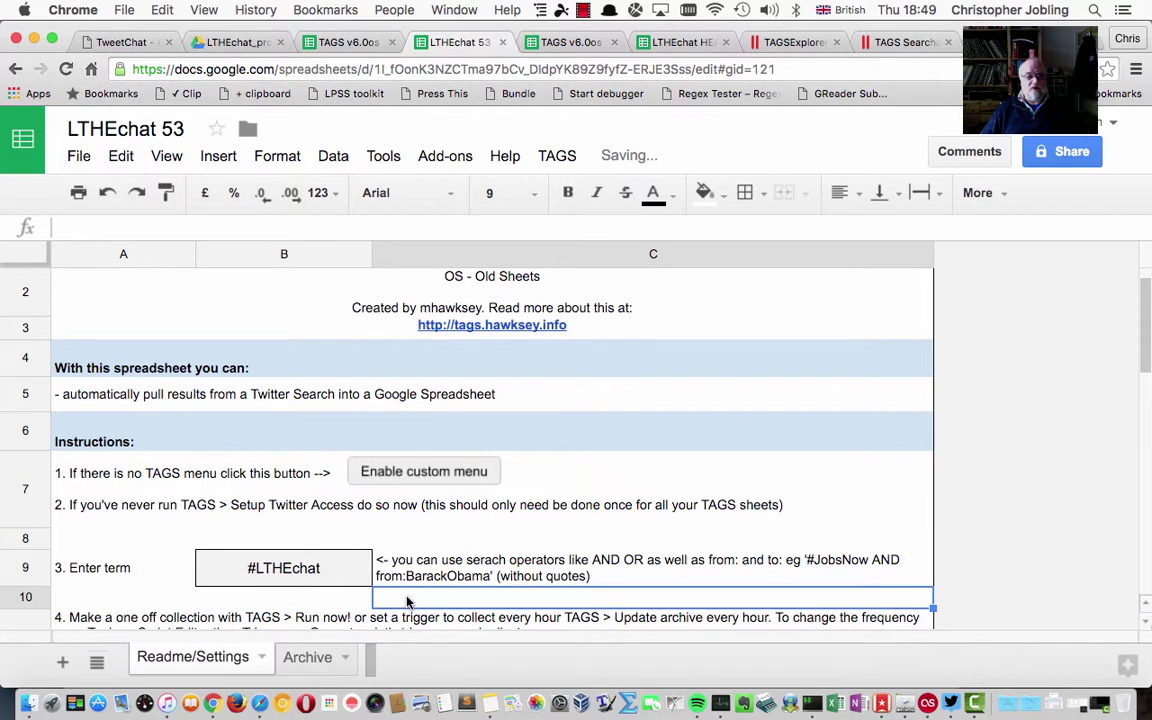
pyautogui.press('Up')
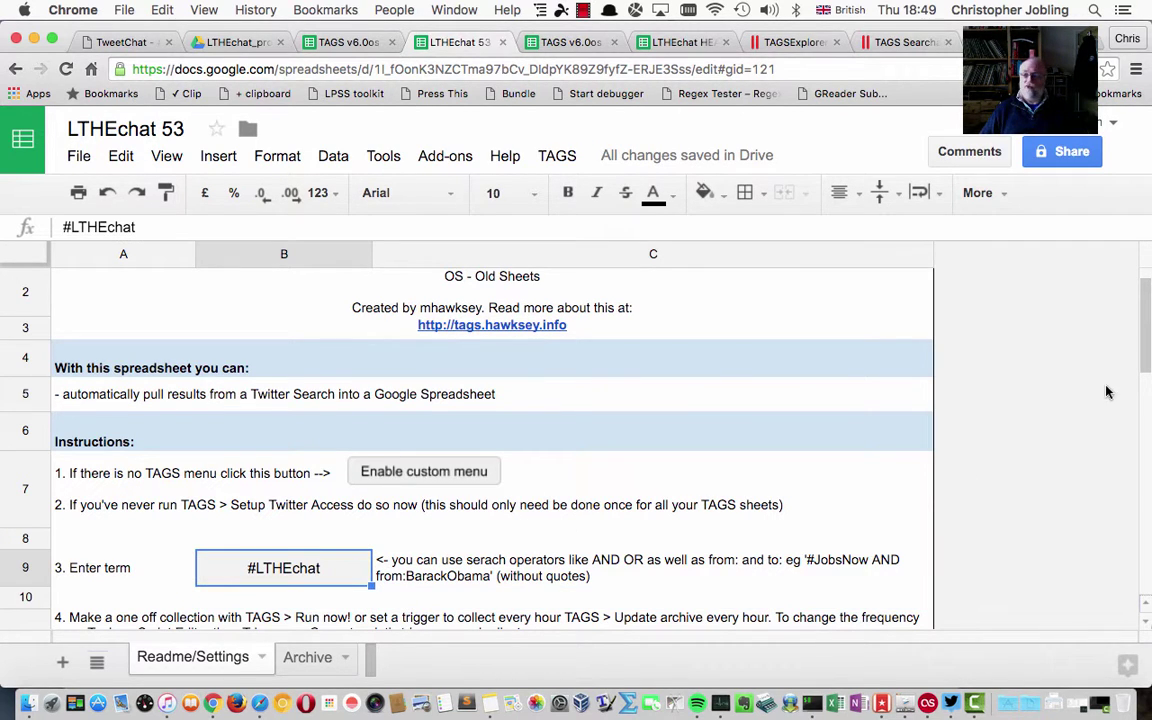
pyautogui.scroll(1, 1148, 333)
pyautogui.moveTo(1148, 333); pyautogui.dragTo(1148, 368)
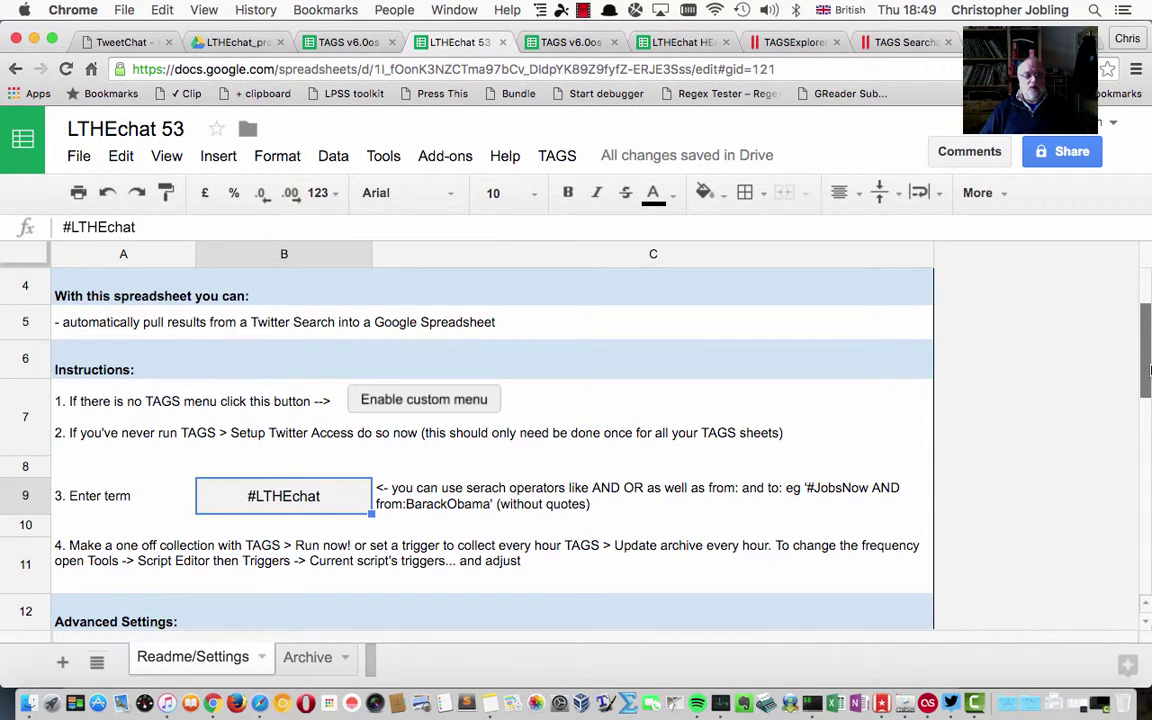
pyautogui.moveTo(1148, 370); pyautogui.dragTo(1148, 378)
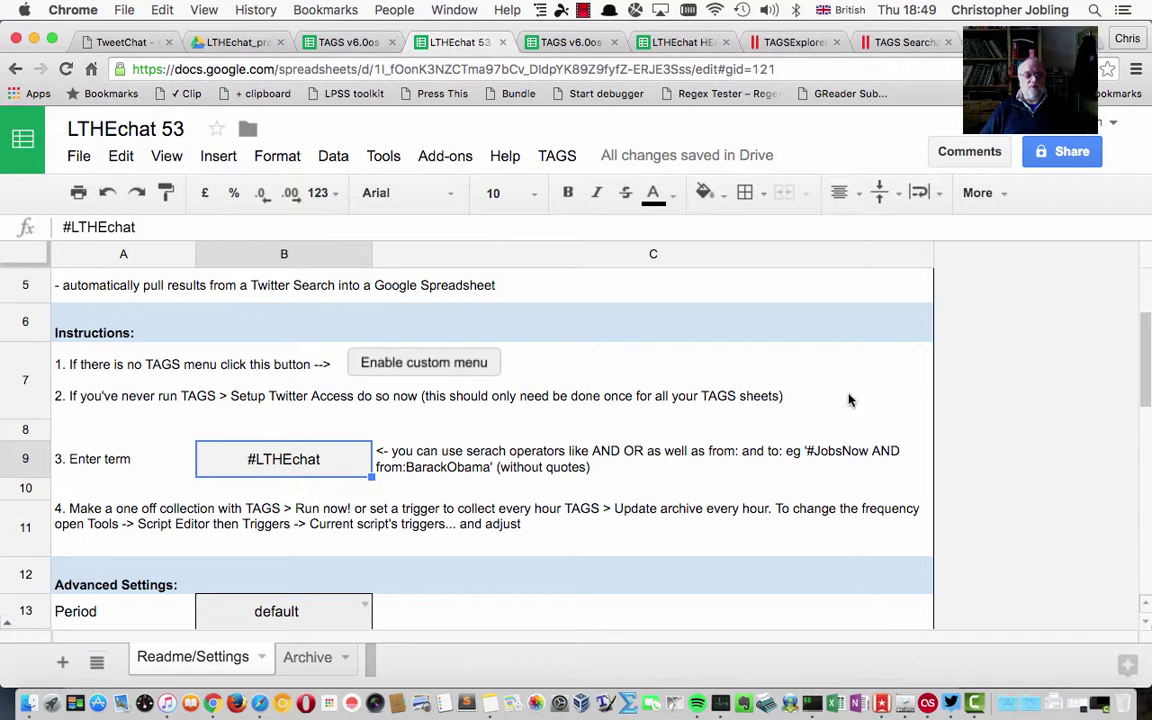
# Step: Authorise the TAGS script through Enable custom menu, Continue and Allow
pyautogui.click(463, 369)
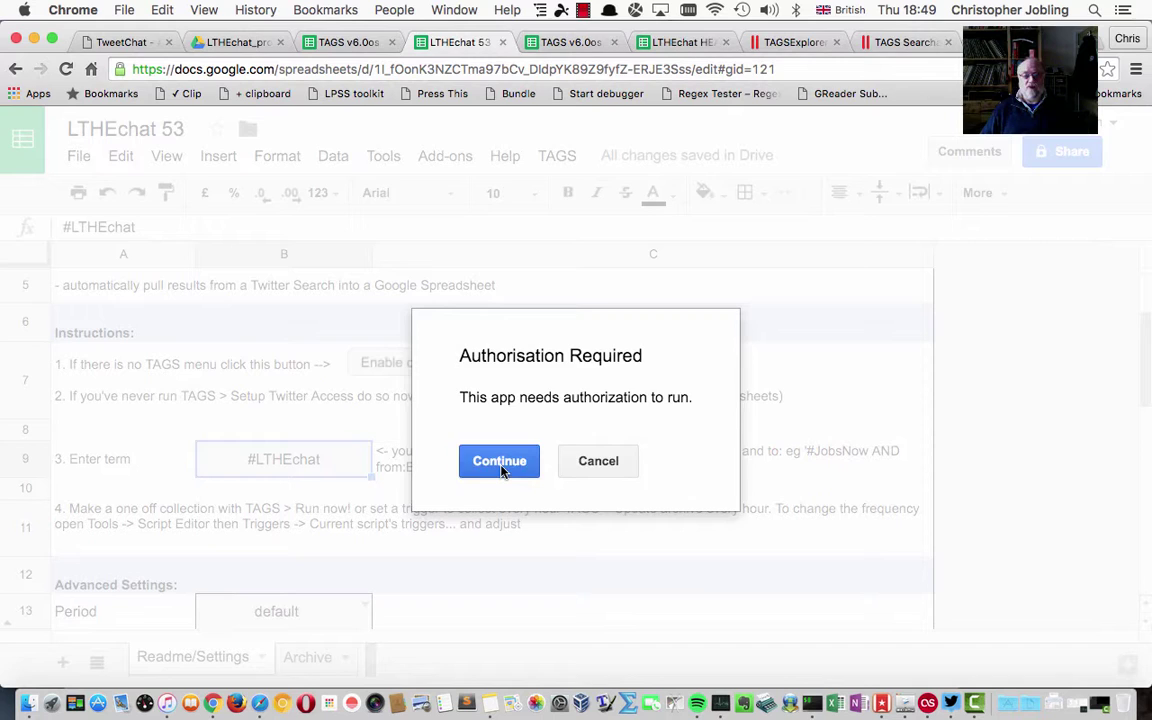
pyautogui.click(500, 465)
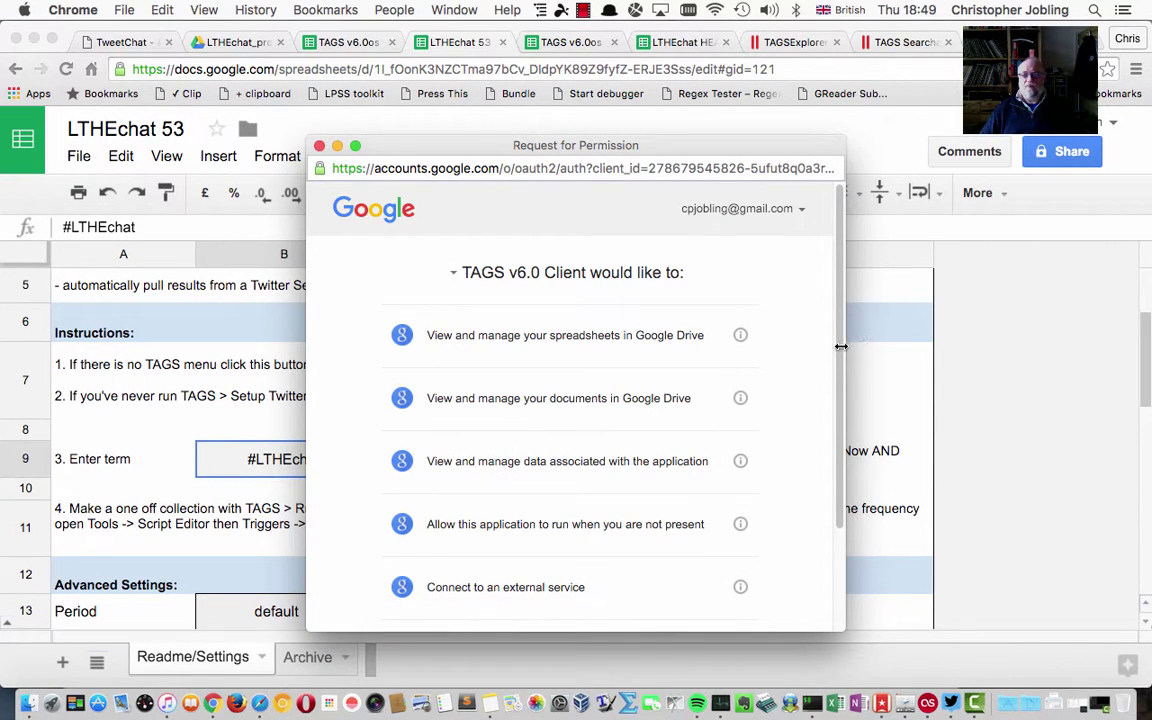
pyautogui.scroll(-3, 790, 480)
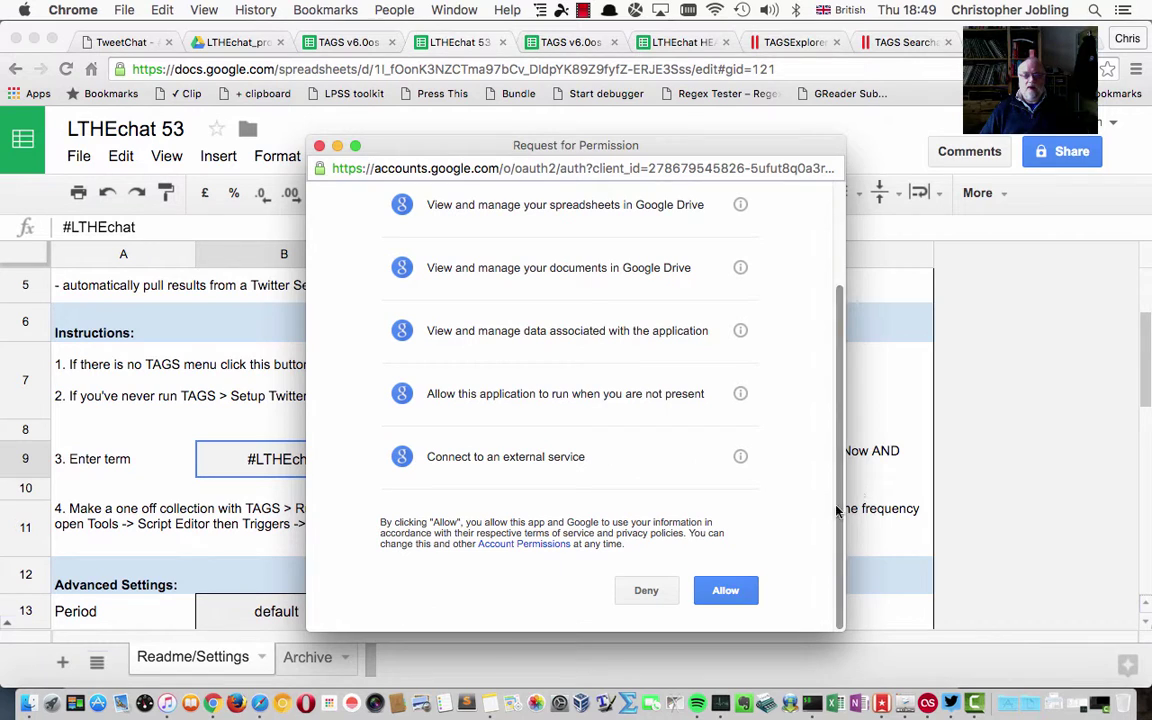
pyautogui.click(727, 592)
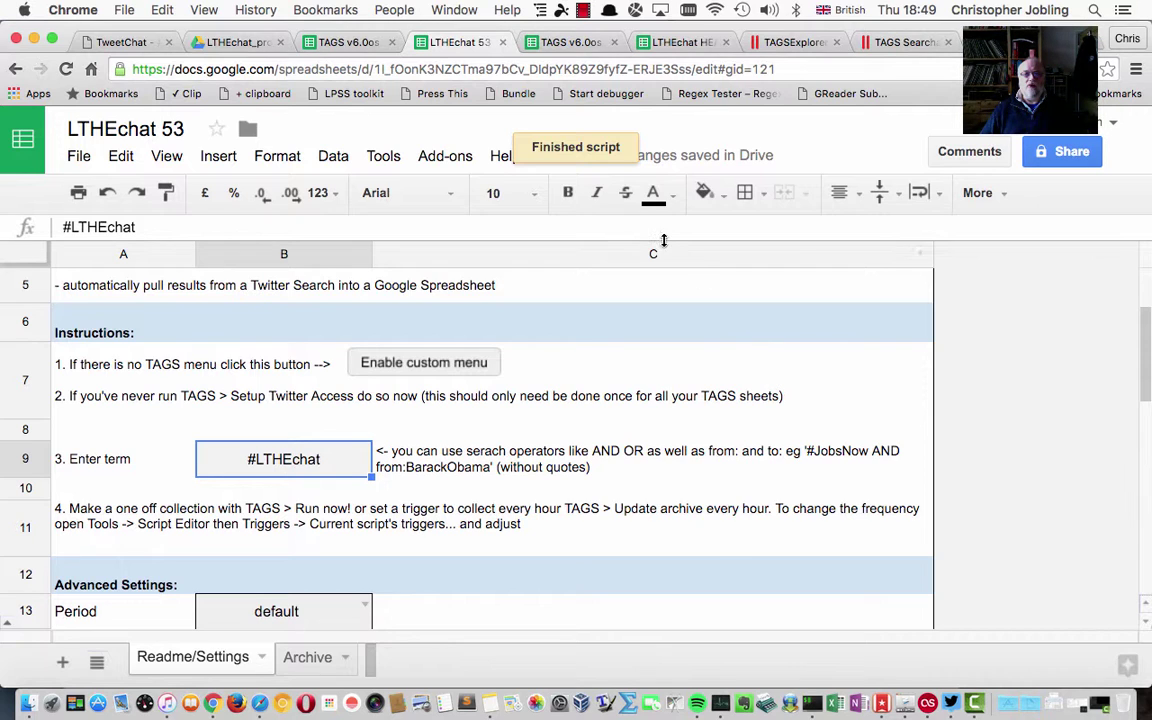
pyautogui.click(557, 157)
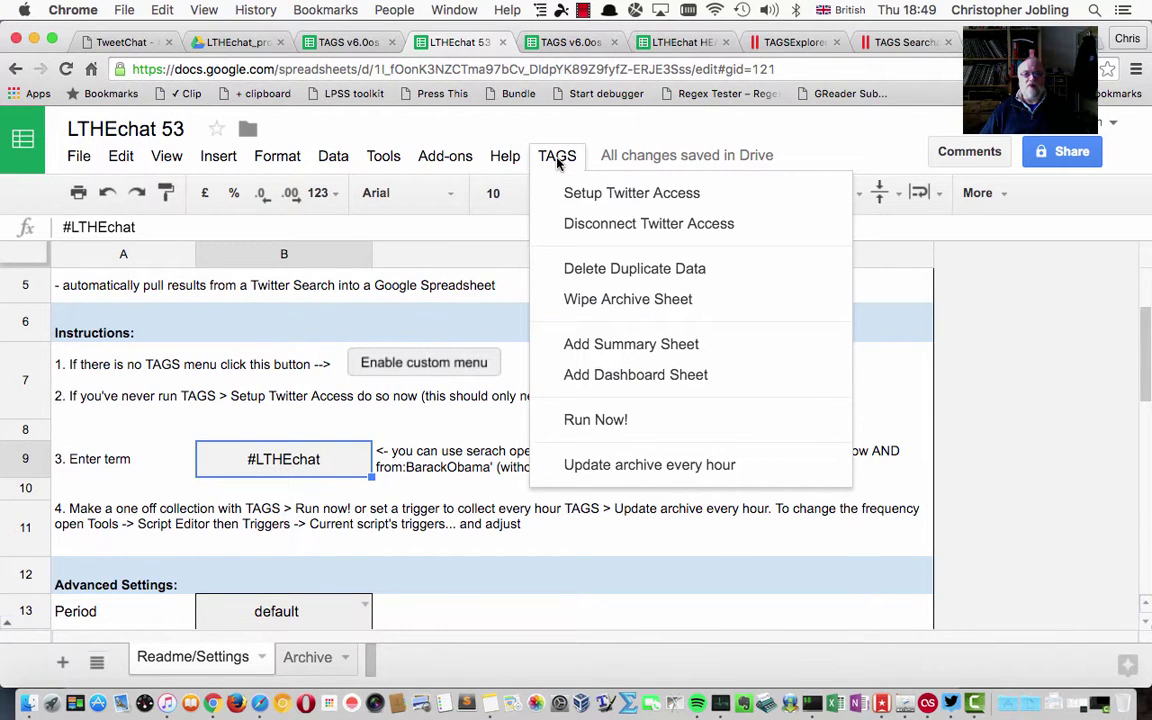
# Step: Add Summary and Dashboard sheets from the TAGS menu, then view the Dashboard, Summary and Archive tabs
pyautogui.click(589, 344)
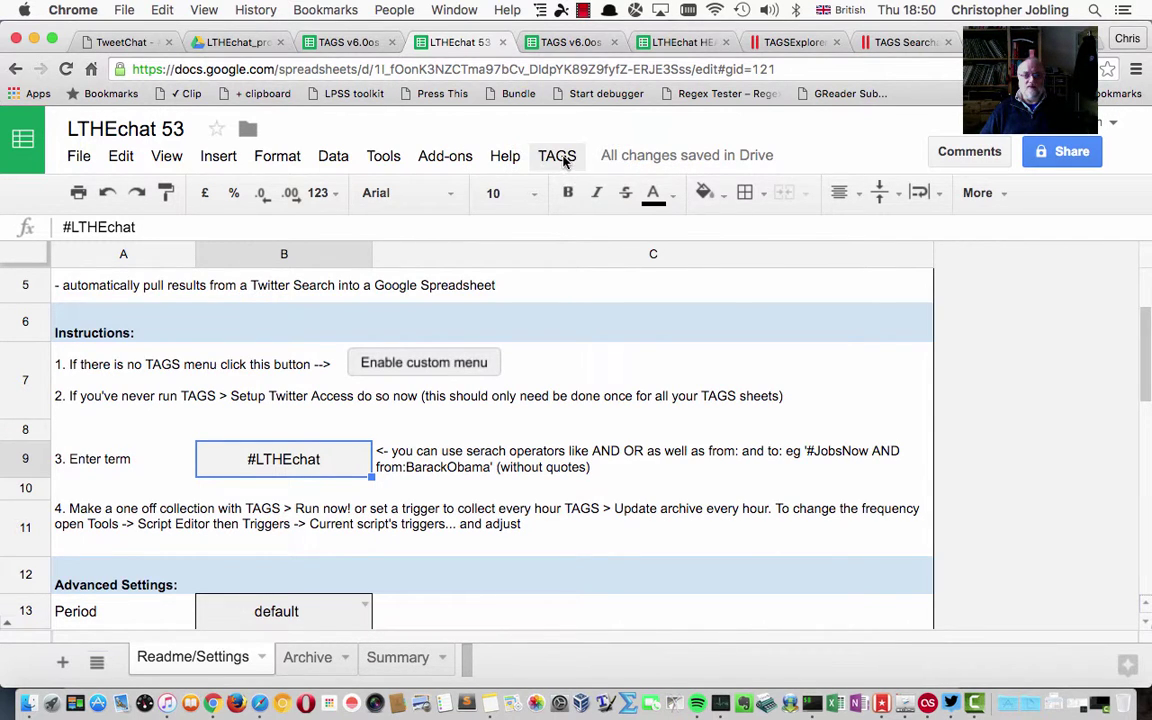
pyautogui.click(557, 156)
pyautogui.click(580, 373)
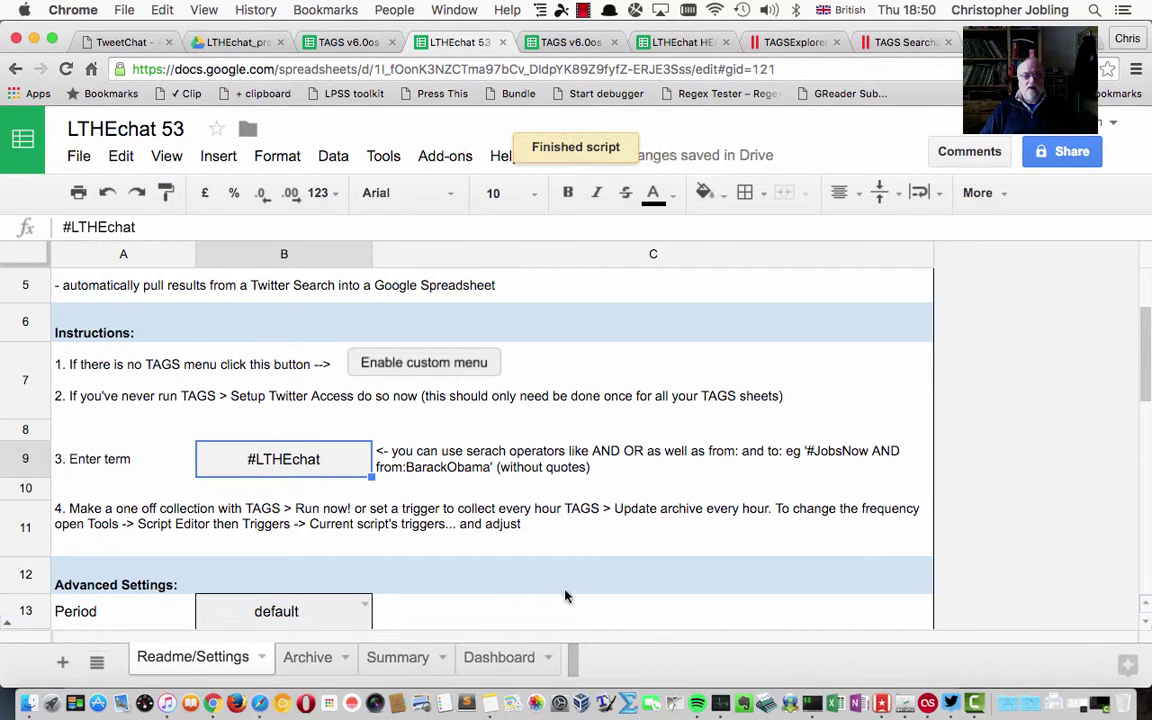
pyautogui.click(507, 661)
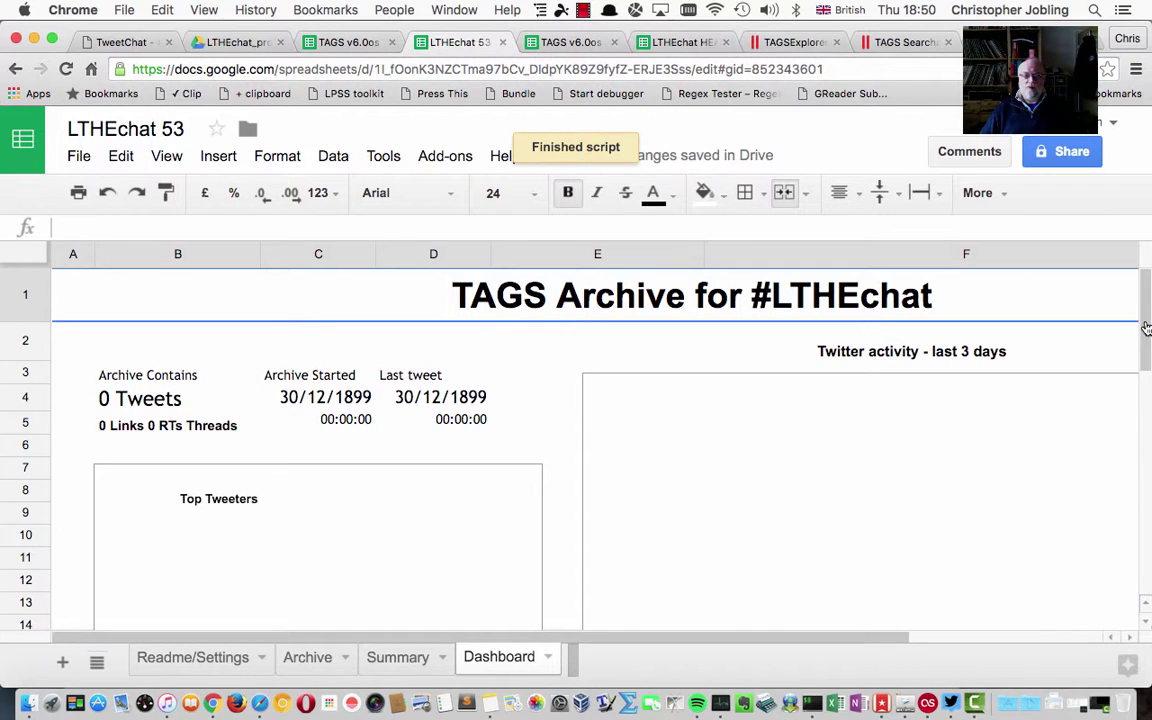
pyautogui.click(398, 657)
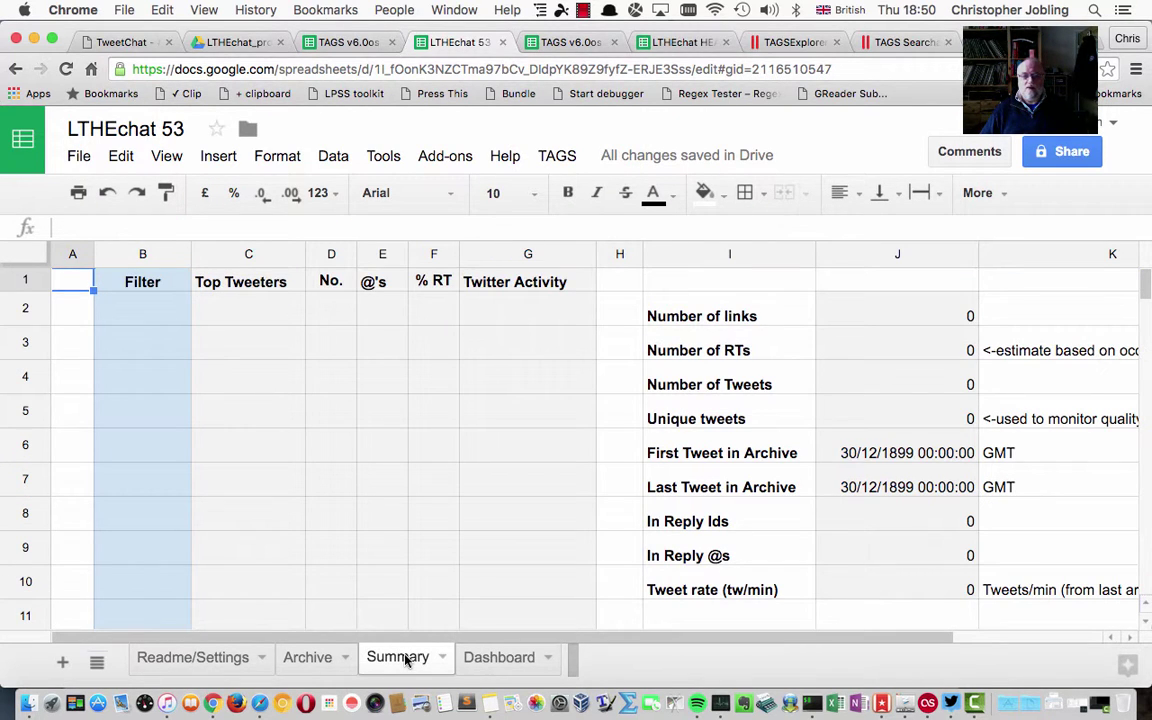
pyautogui.click(324, 660)
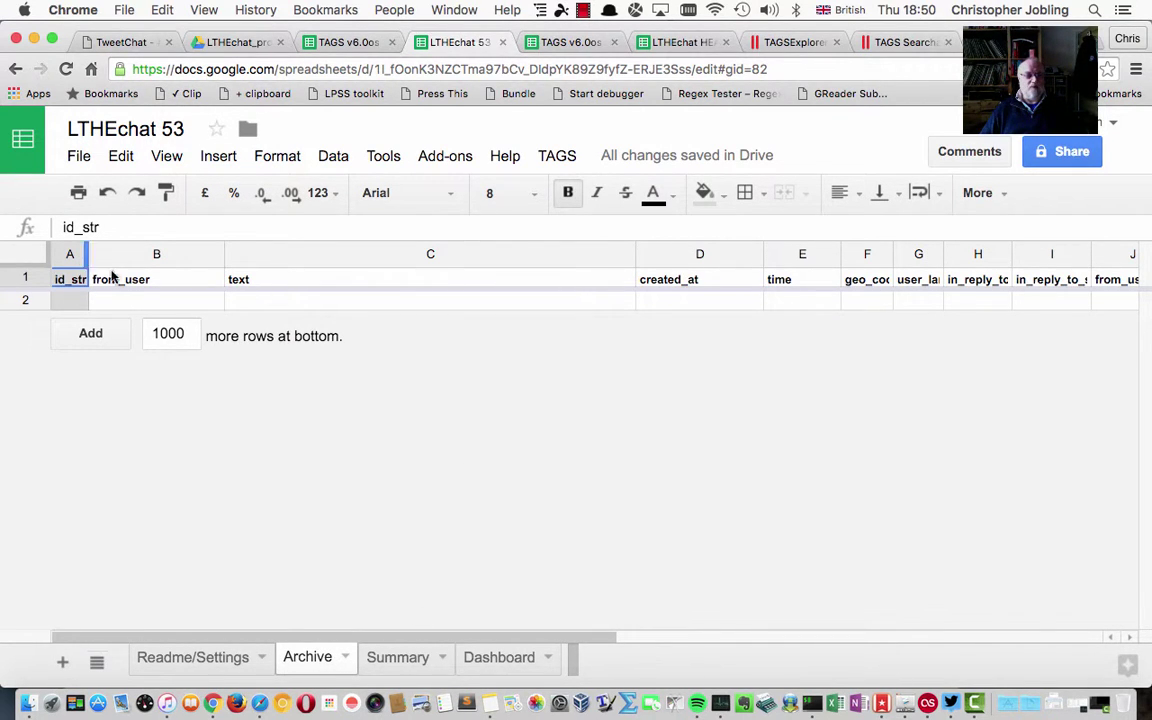
# Step: Change the Number of tweets value in B16 from 3000 to 1500
pyautogui.click(180, 666)
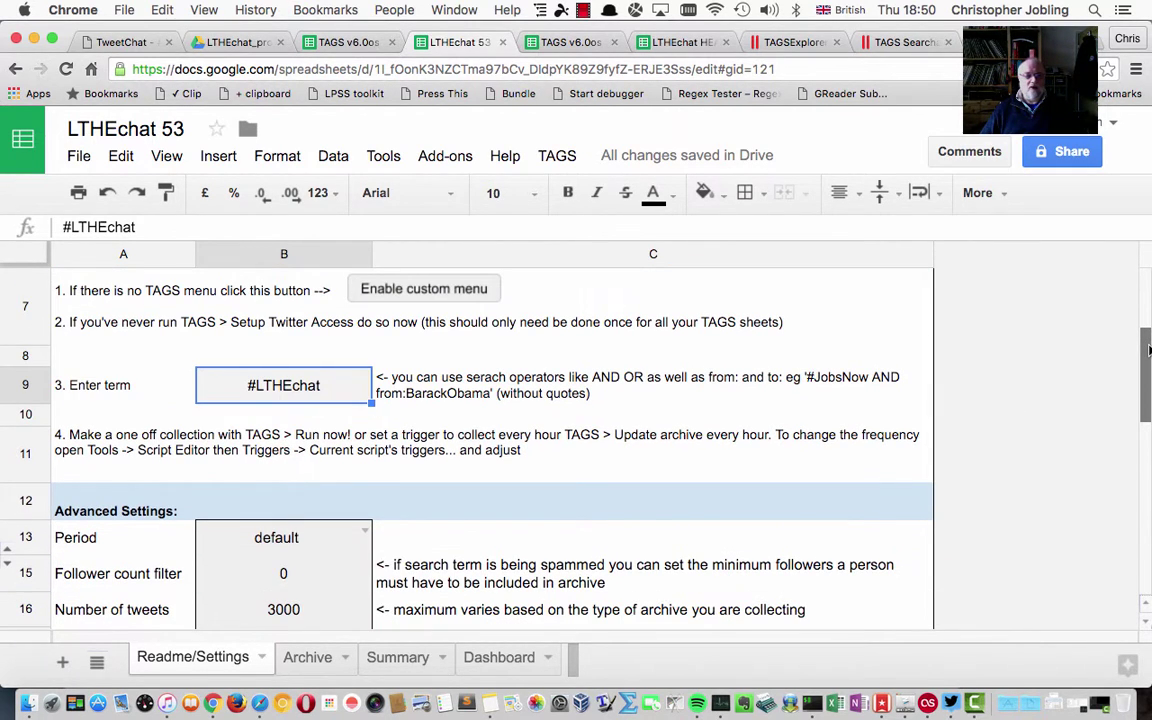
pyautogui.moveTo(1148, 352); pyautogui.dragTo(1148, 384)
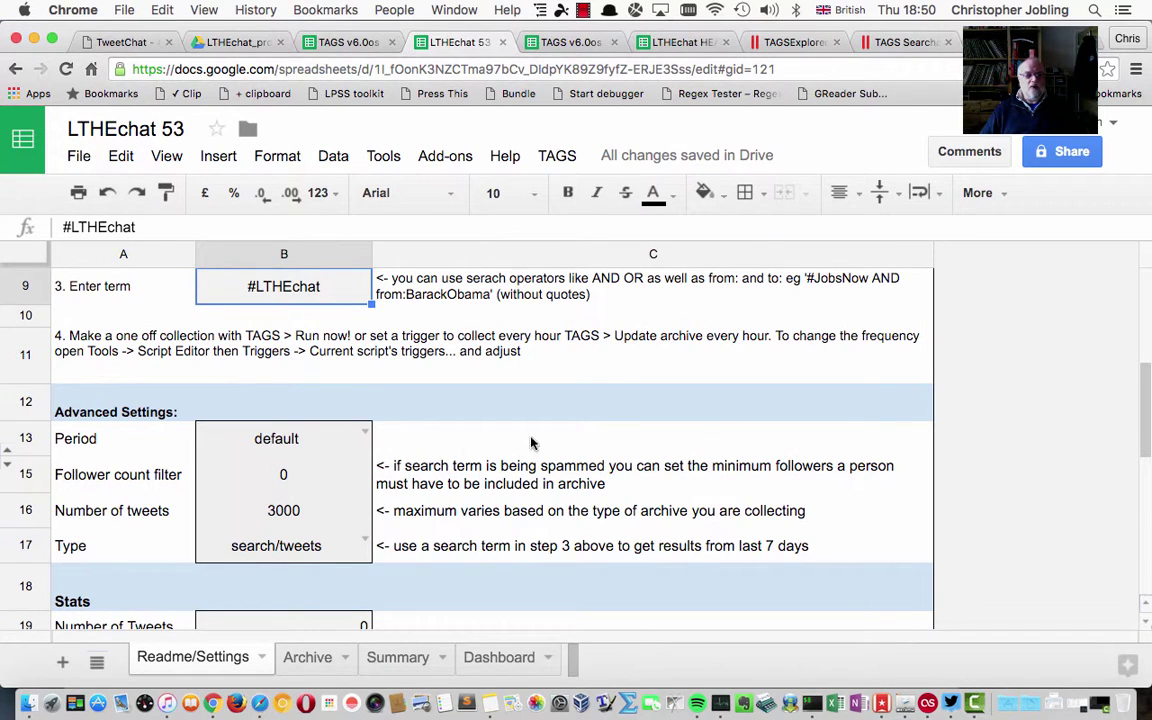
pyautogui.click(288, 514)
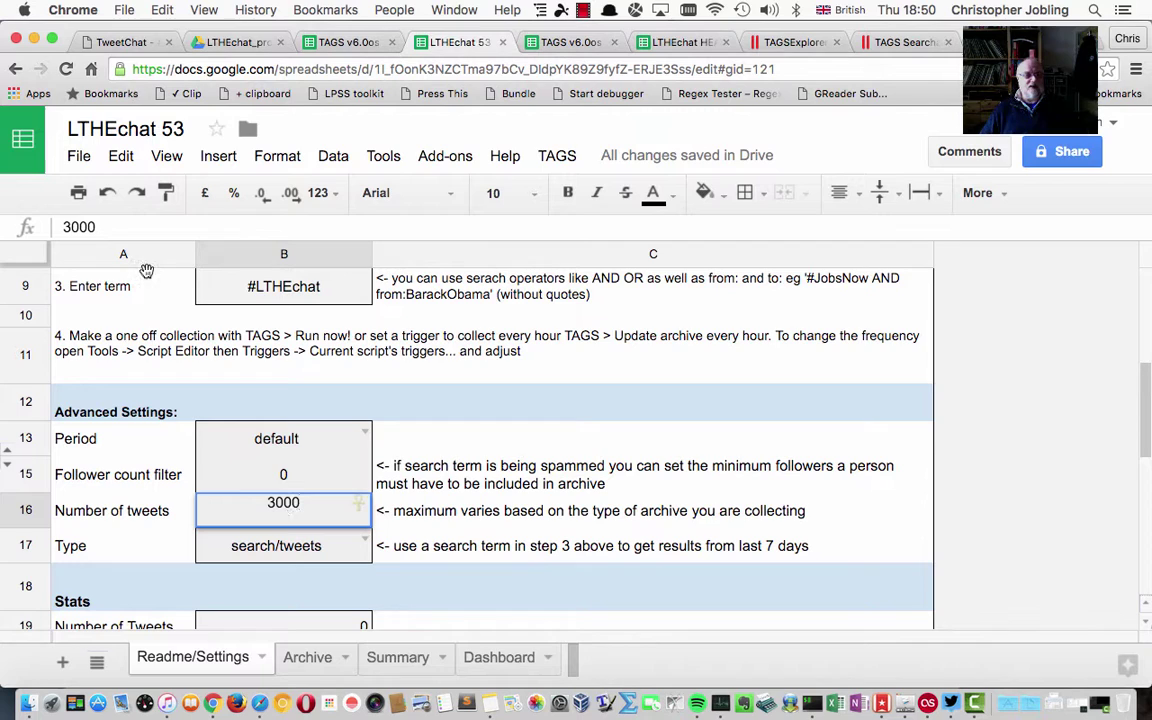
pyautogui.moveTo(112, 227); pyautogui.dragTo(50, 227)
pyautogui.write('1500')
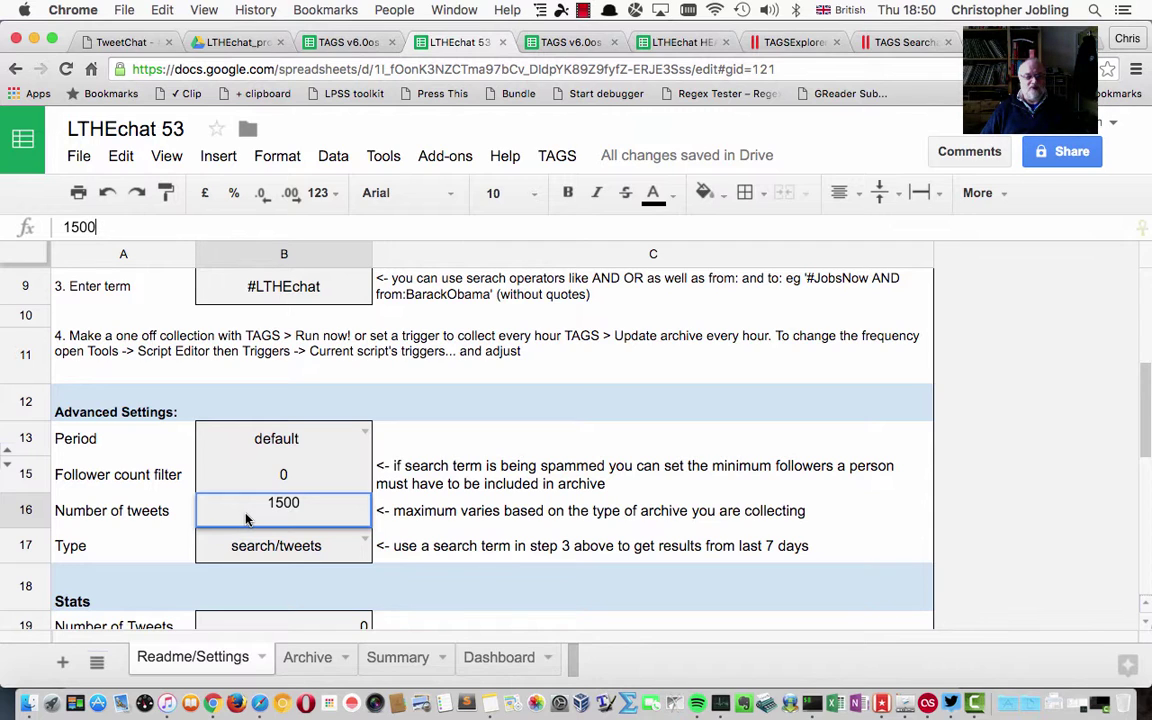
pyautogui.click(660, 518)
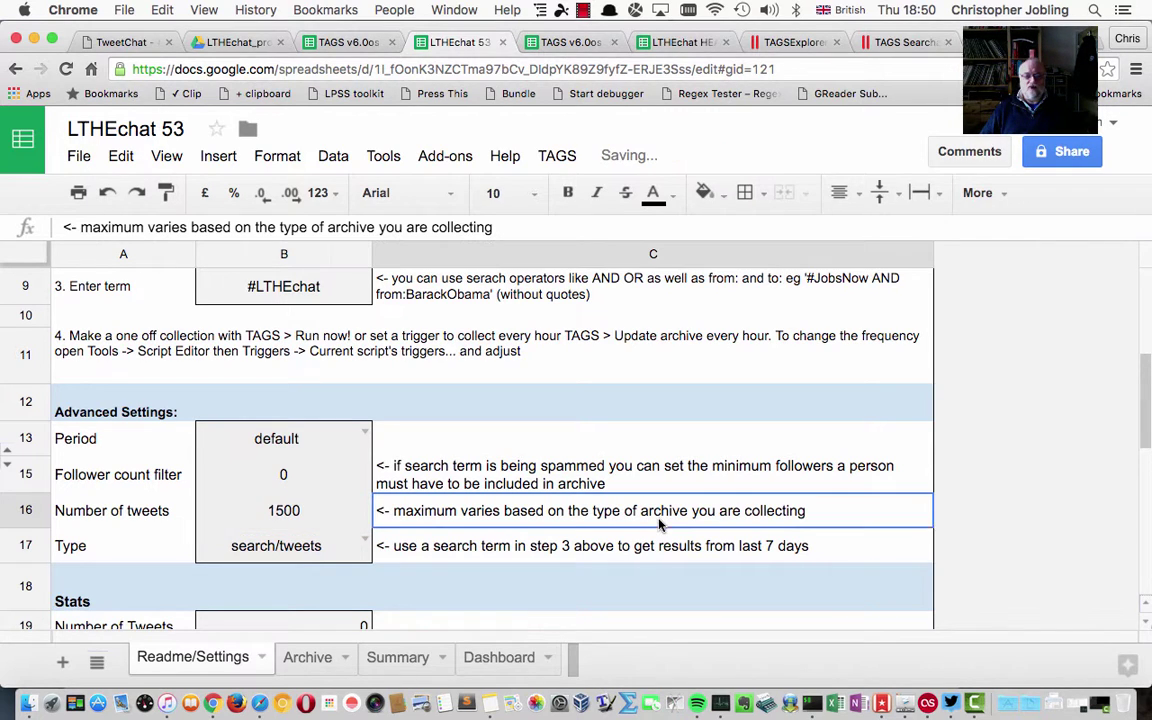
pyautogui.moveTo(1148, 398); pyautogui.dragTo(1149, 431)
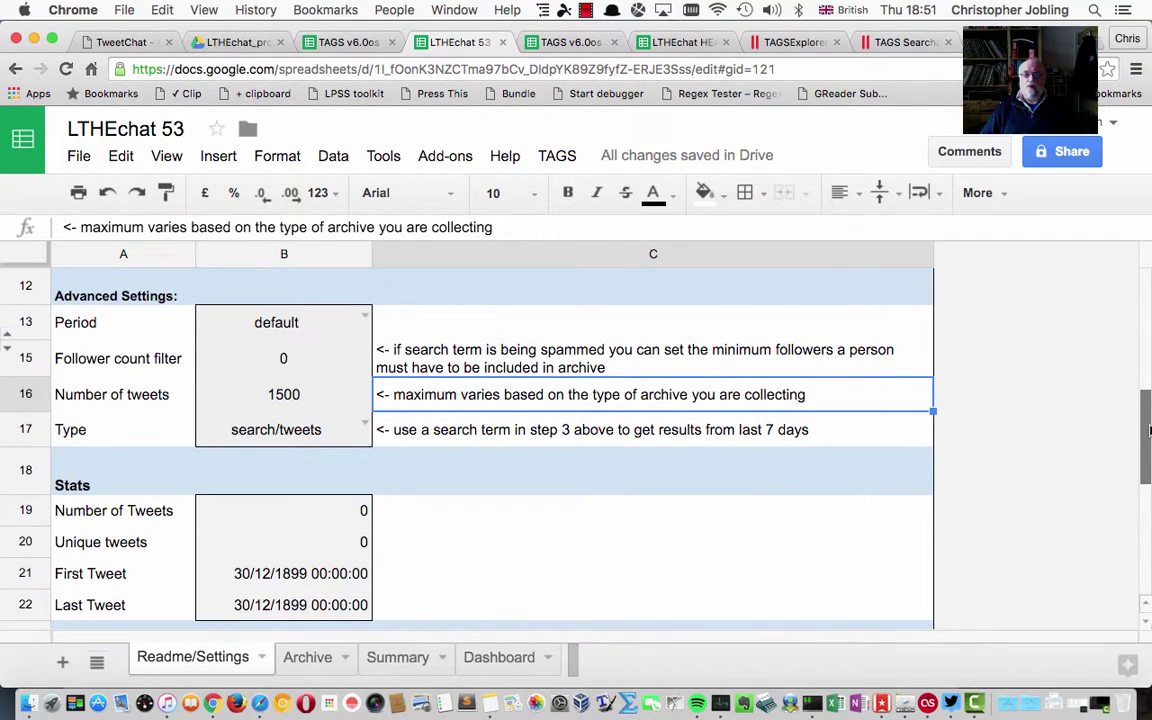
pyautogui.moveTo(1149, 430); pyautogui.dragTo(1149, 488)
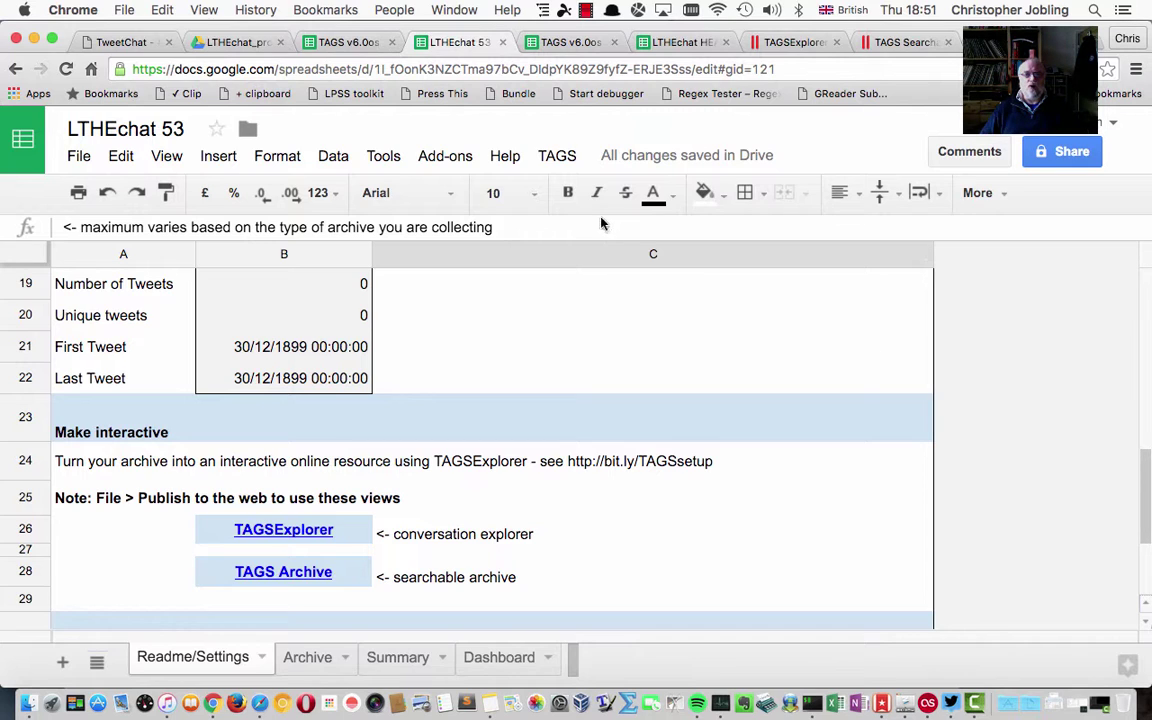
# Step: Run TAGS Run Now! to collect 1,485 #LTHEchat tweets and view them on the Archive sheet
pyautogui.click(558, 157)
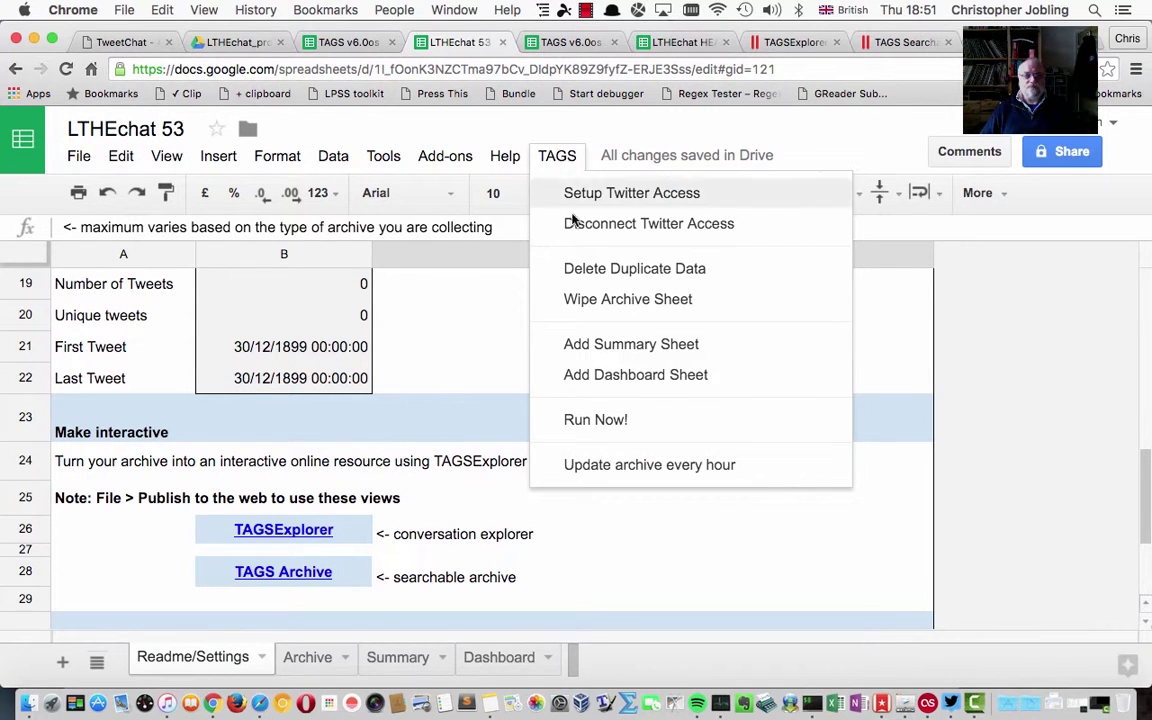
pyautogui.click(609, 419)
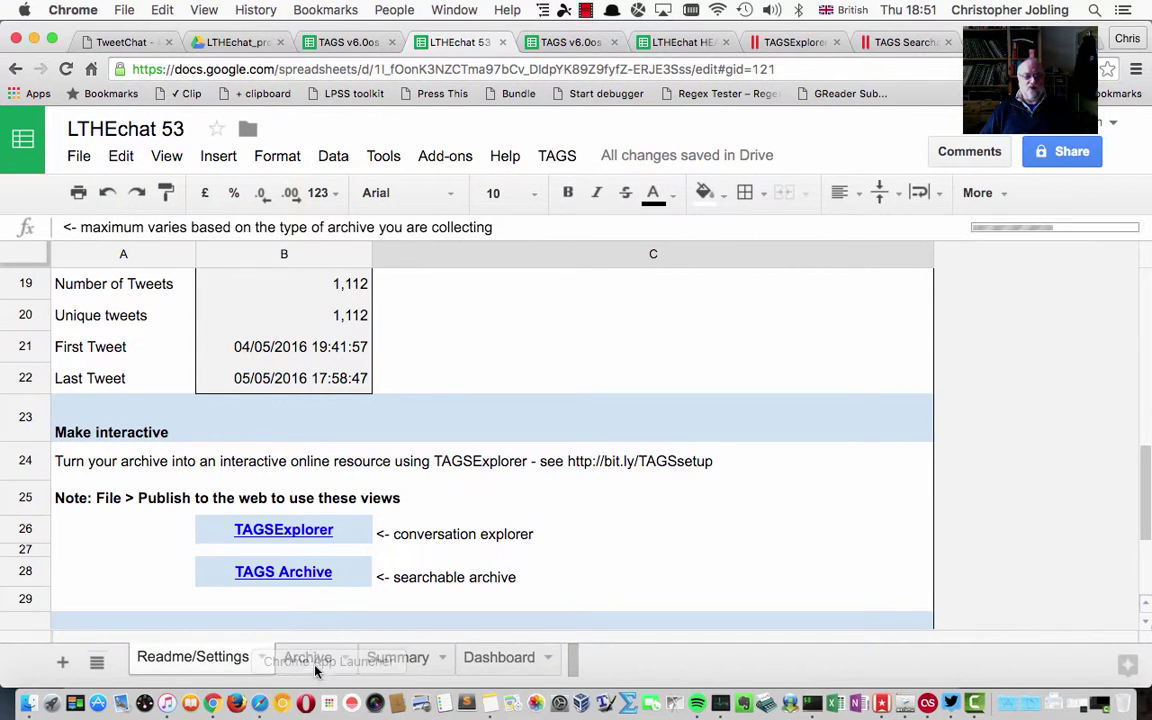
pyautogui.click(309, 660)
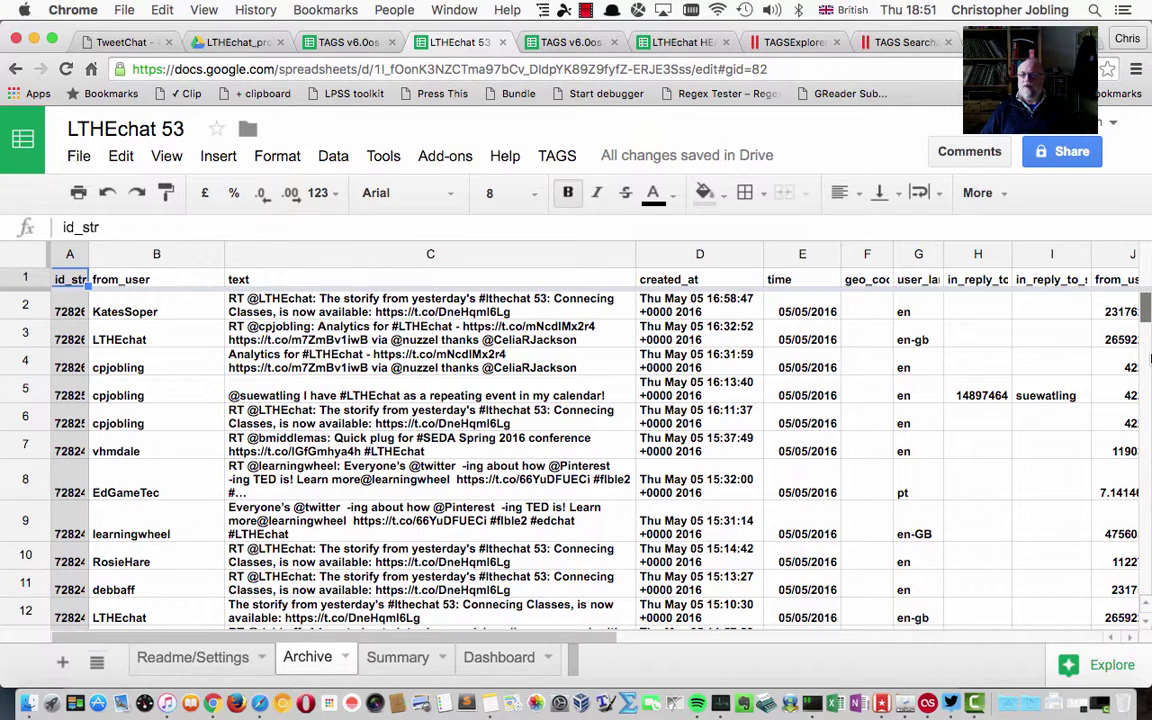
pyautogui.moveTo(1146, 315); pyautogui.dragTo(1147, 680)
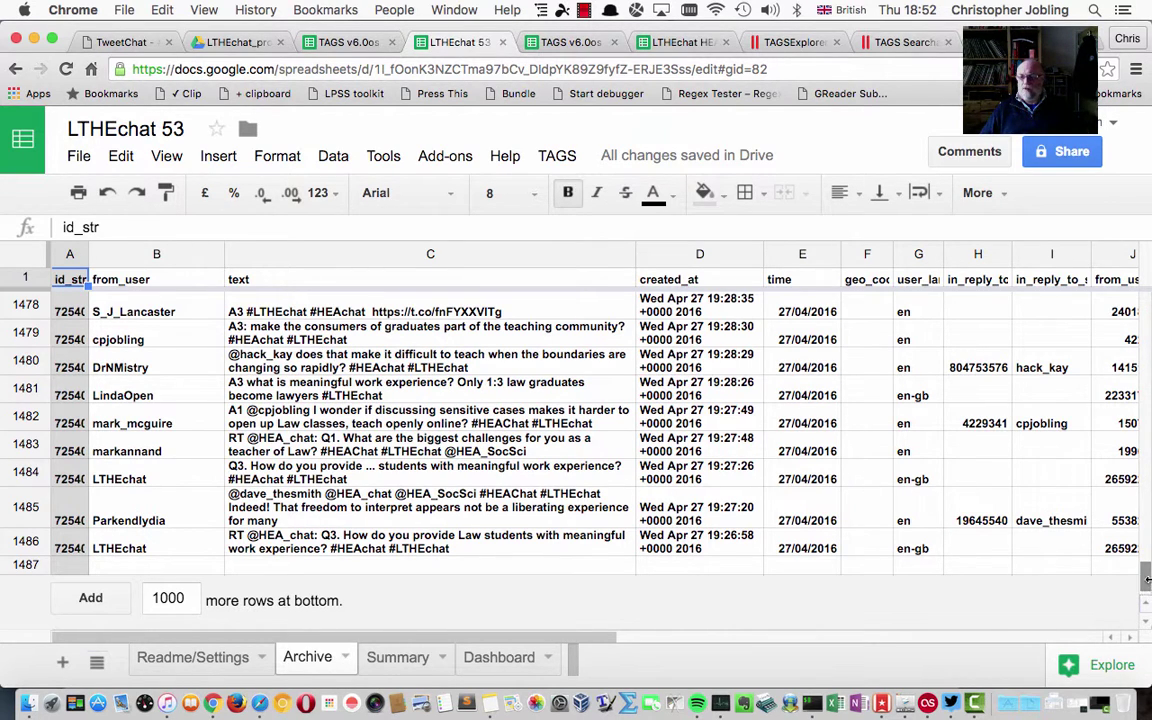
pyautogui.moveTo(1146, 578); pyautogui.dragTo(1147, 522)
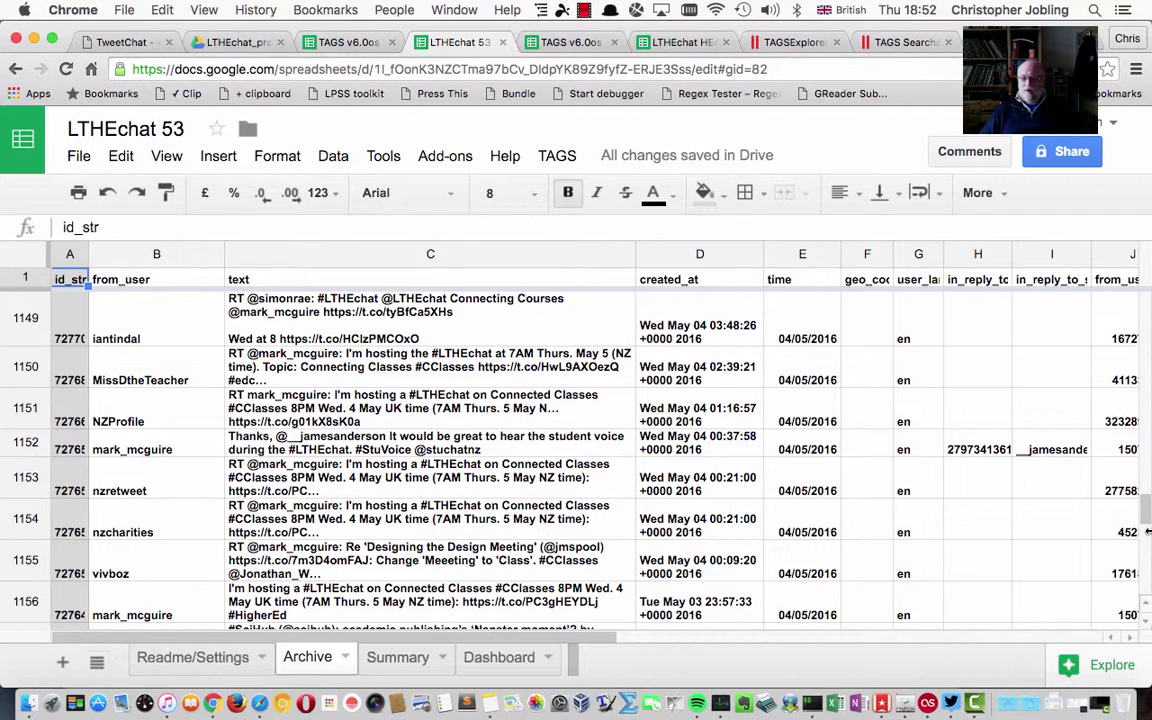
pyautogui.scroll(-5, 1147, 522)
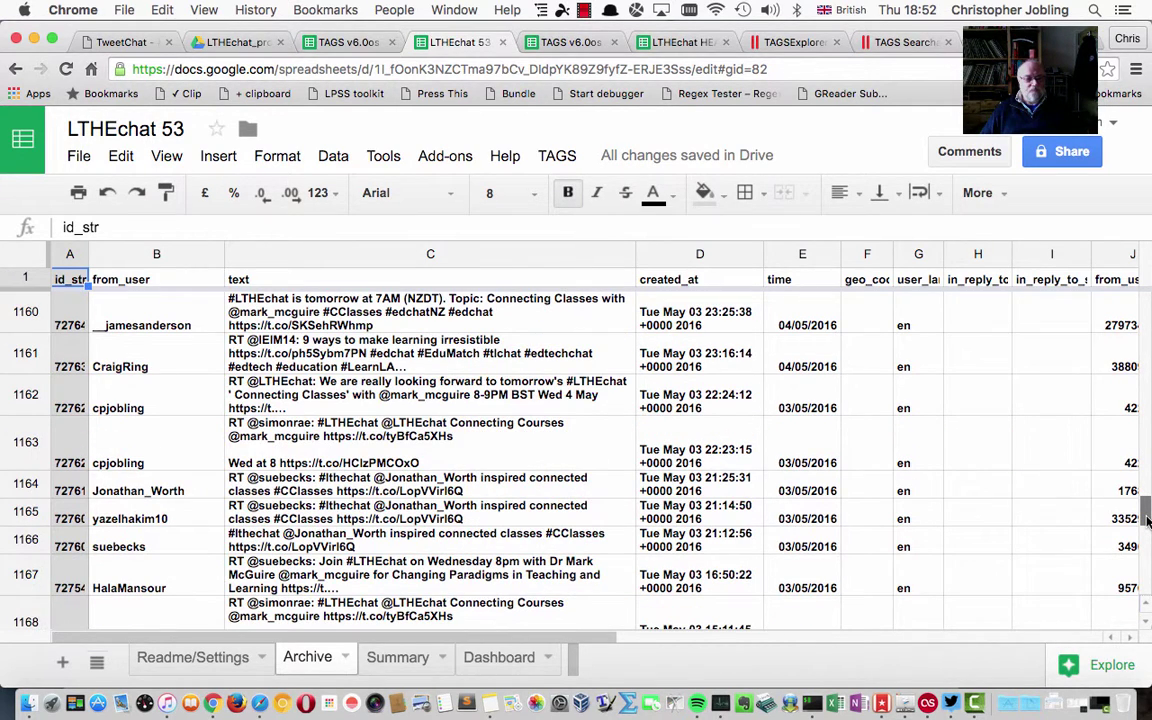
pyautogui.scroll(-5, 1147, 522)
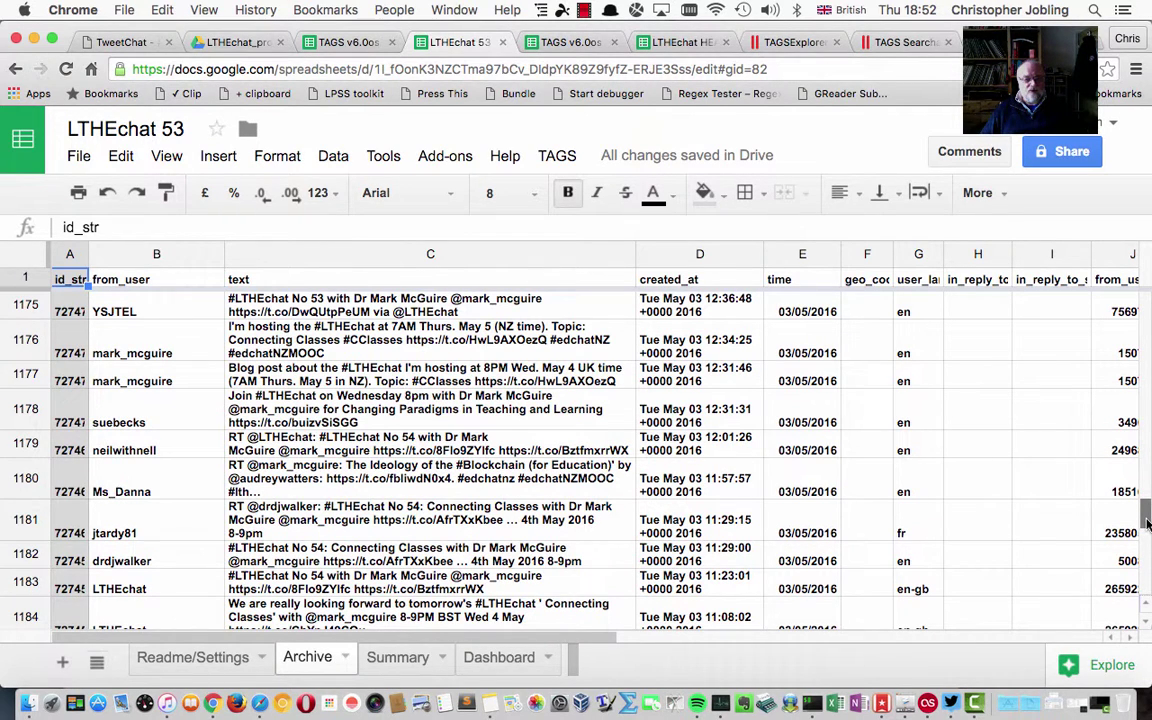
pyautogui.scroll(-2, 1147, 522)
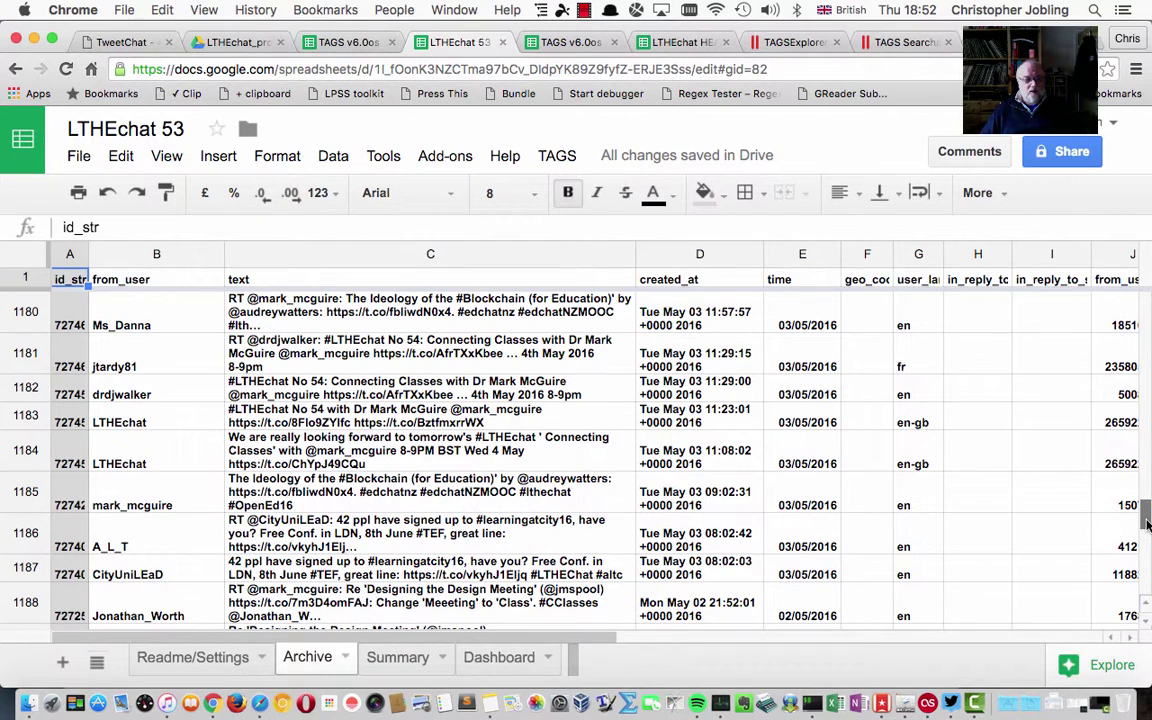
pyautogui.scroll(-2, 1147, 524)
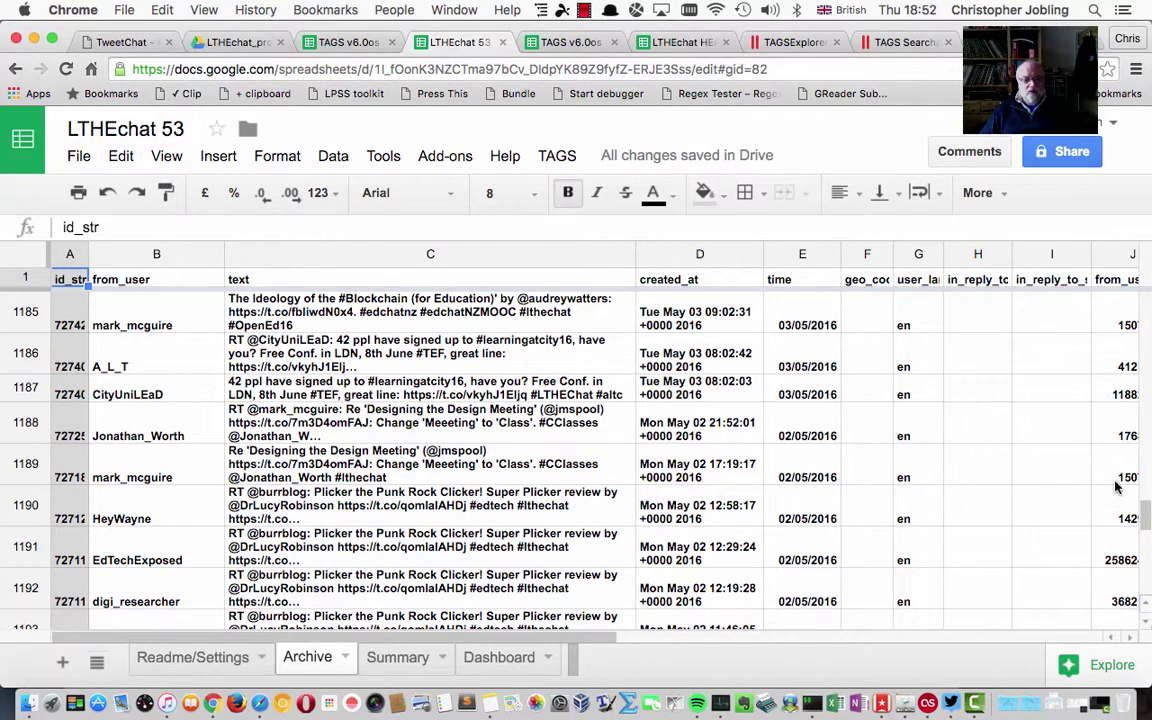
pyautogui.scroll(-10, 1147, 520)
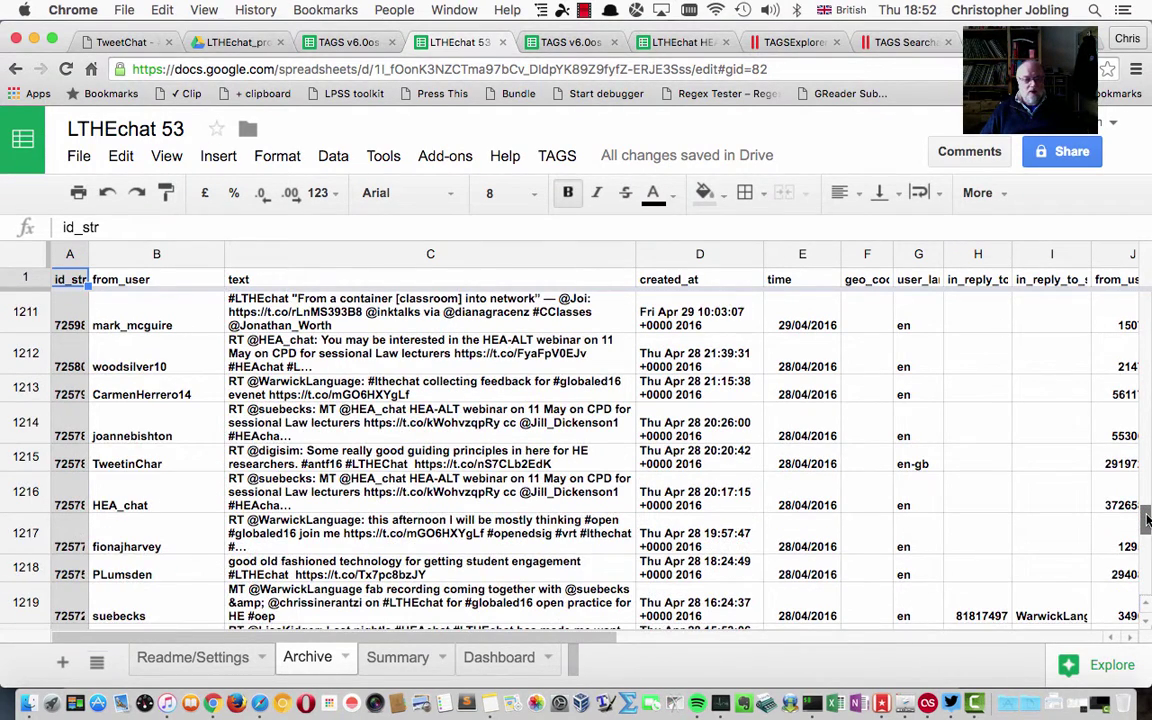
pyautogui.scroll(-2, 1147, 520)
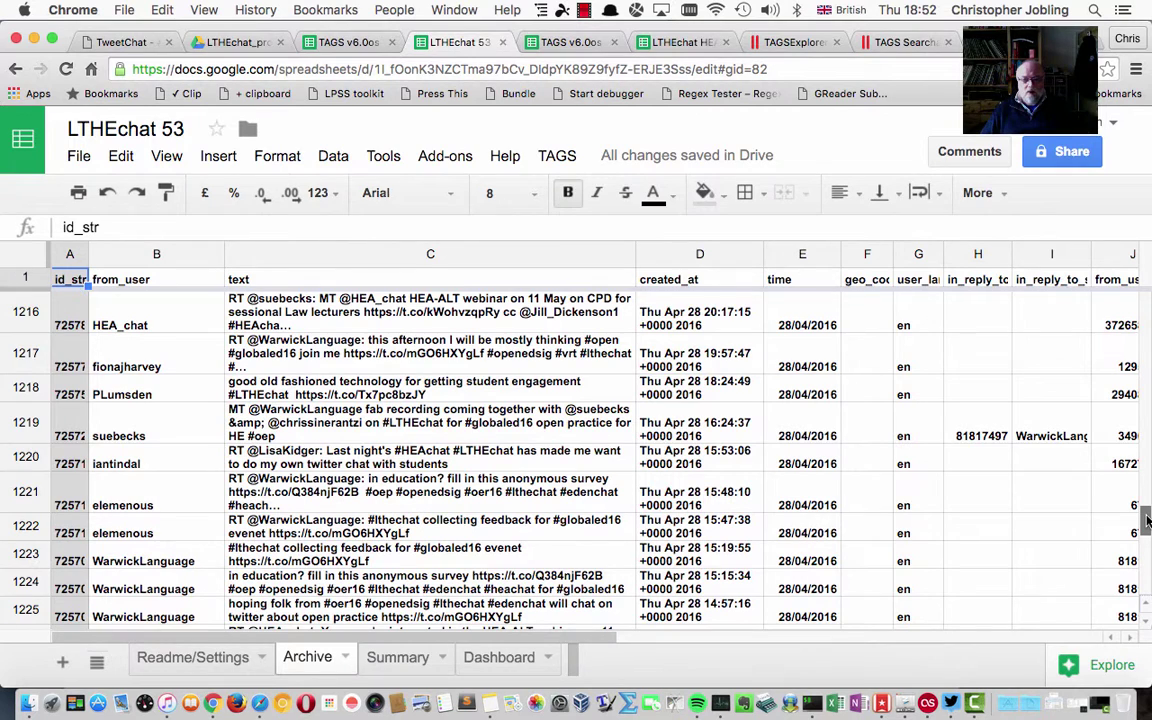
pyautogui.scroll(8, 1147, 520)
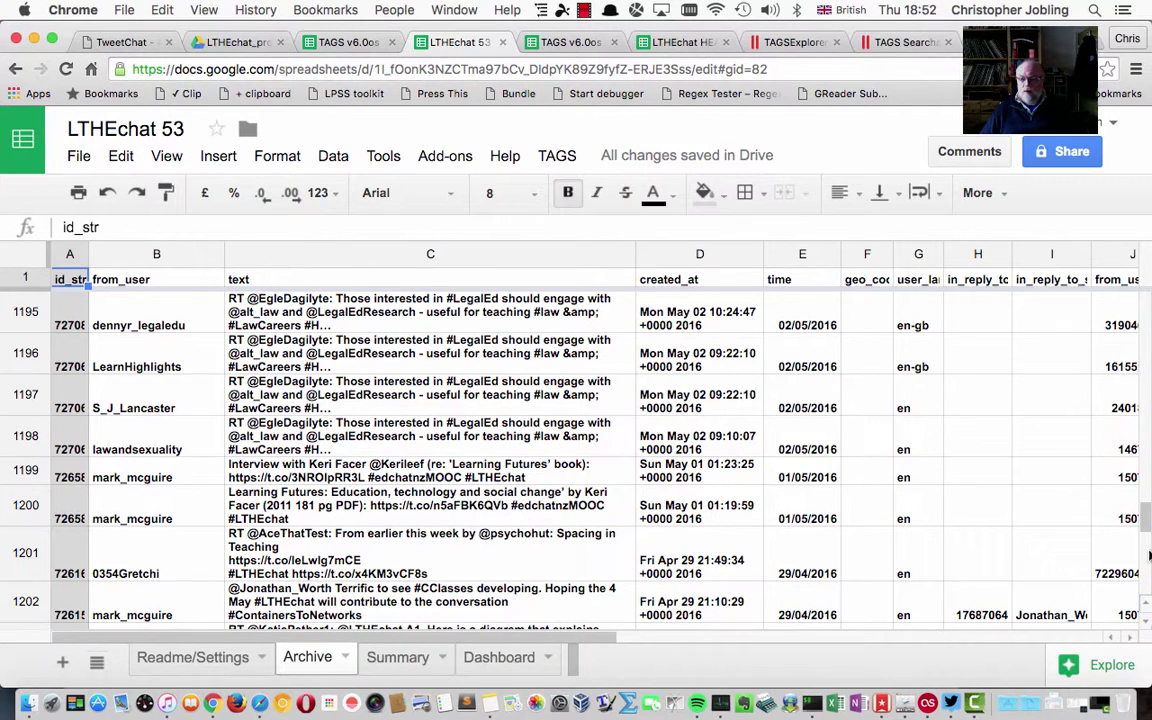
pyautogui.scroll(-5, 1147, 524)
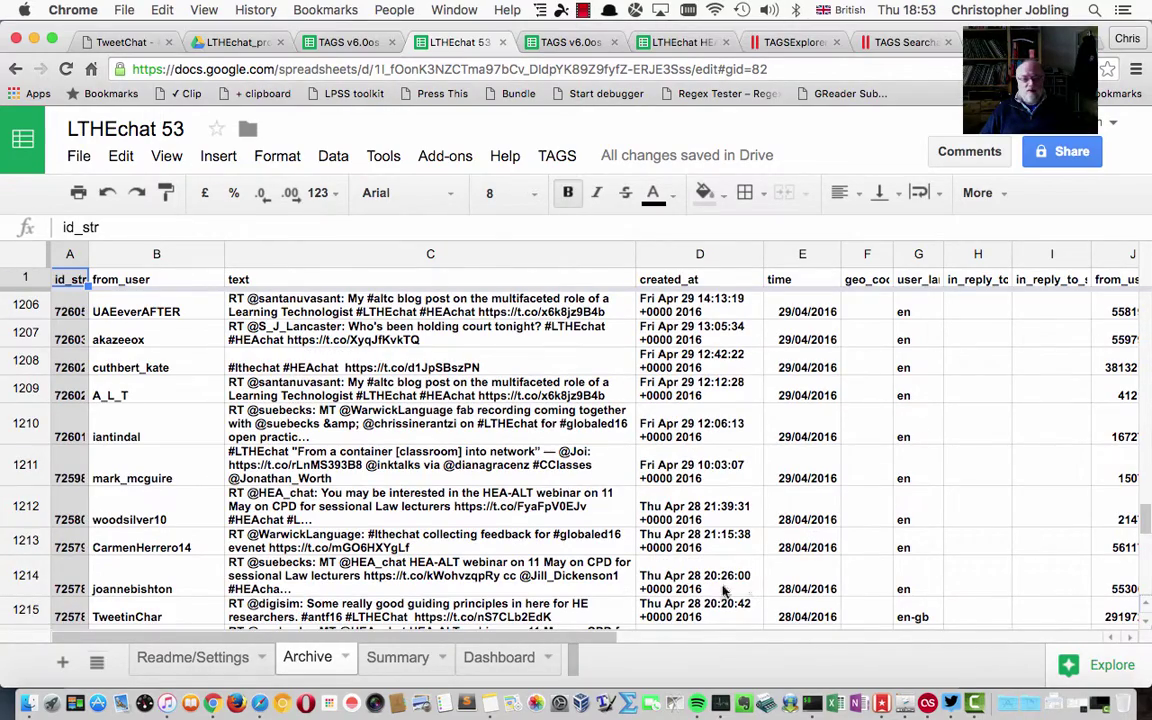
# Step: Select archive rows 1212–1487 and delete them from the row context menu
pyautogui.moveTo(23, 506); pyautogui.dragTo(40, 716)
pyautogui.rightClick(64, 476)
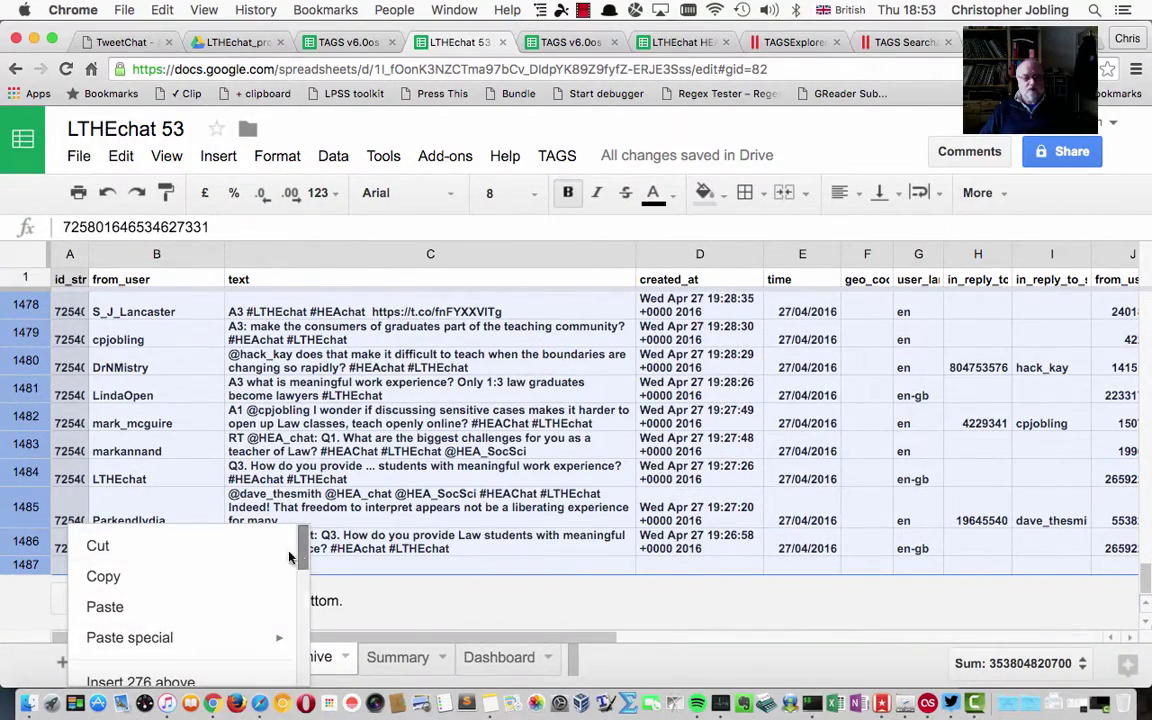
pyautogui.moveTo(300, 545); pyautogui.dragTo(300, 590)
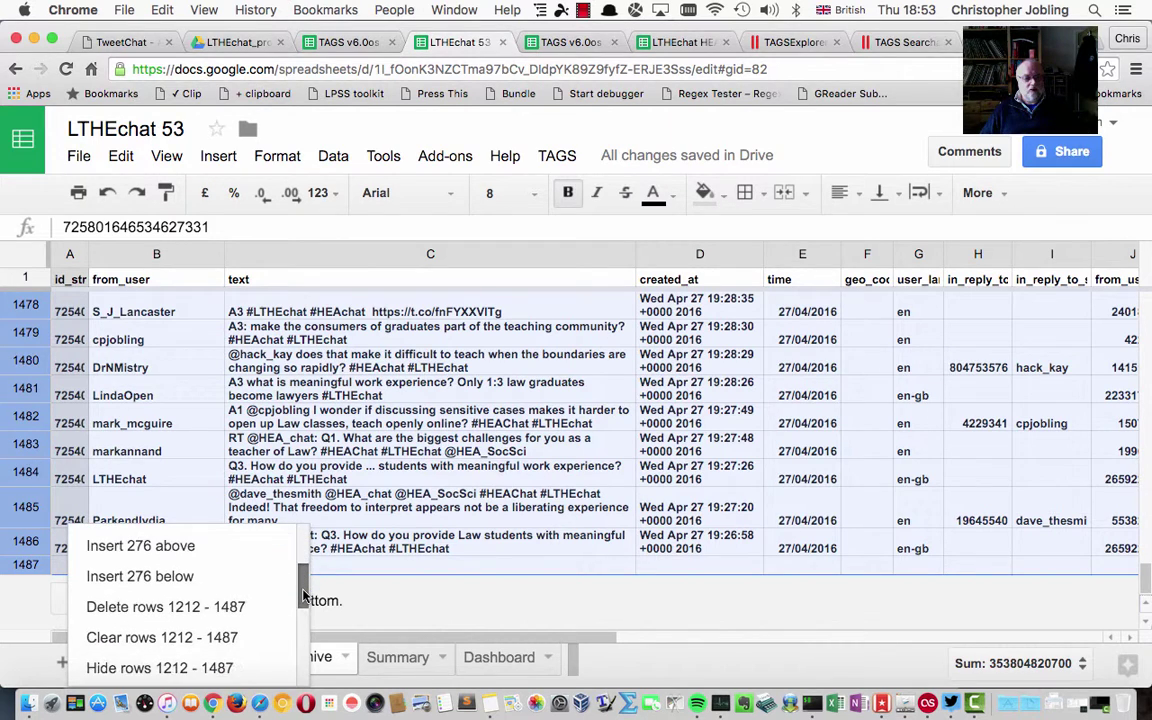
pyautogui.click(216, 610)
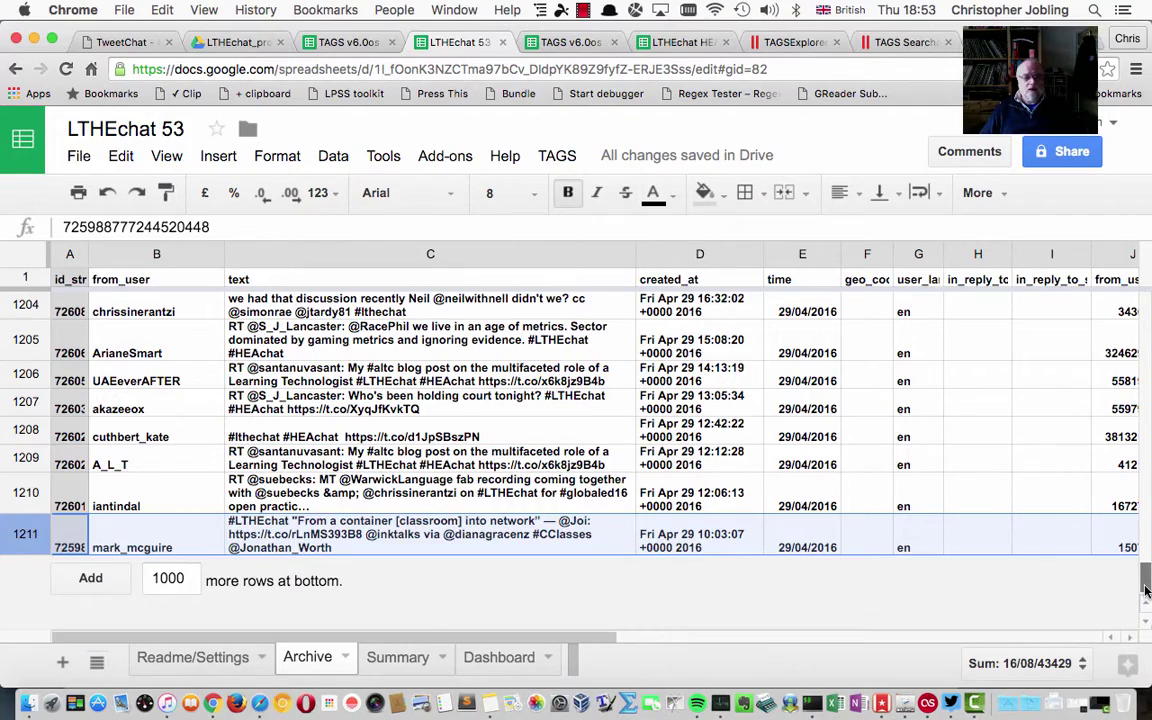
pyautogui.moveTo(1146, 590); pyautogui.dragTo(1148, 240)
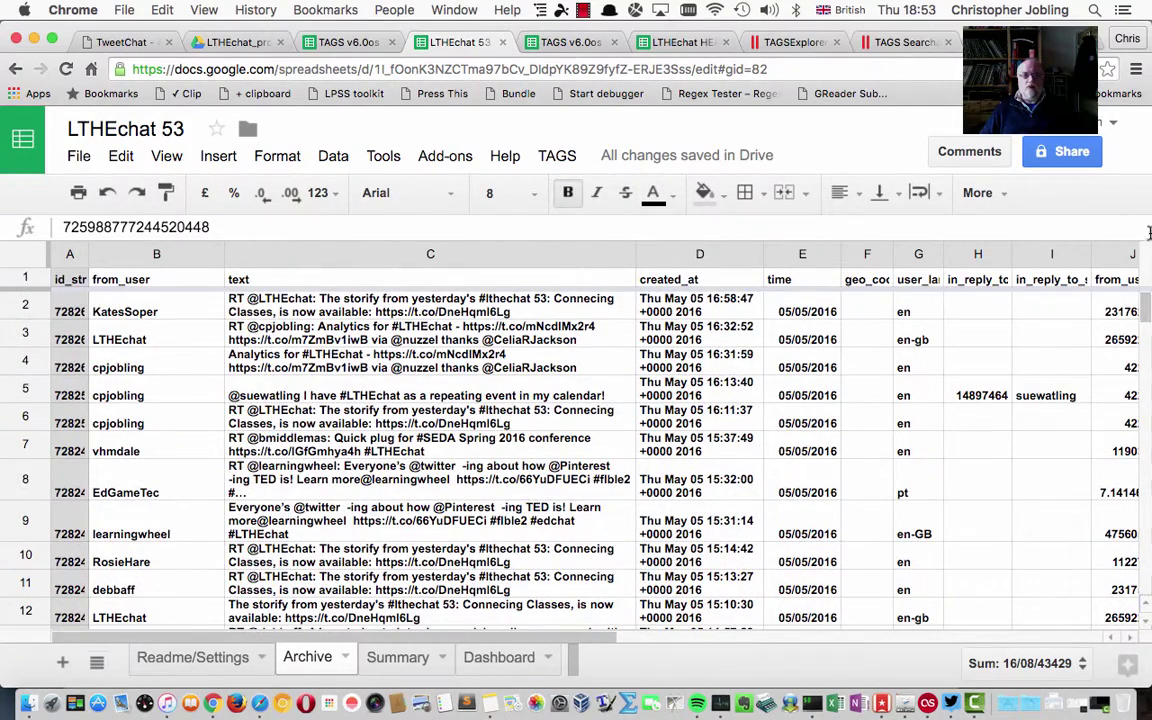
# Step: Check the Summary and Dashboard sheets, then return to Readme/Settings showing 1,210 tweets
pyautogui.click(390, 660)
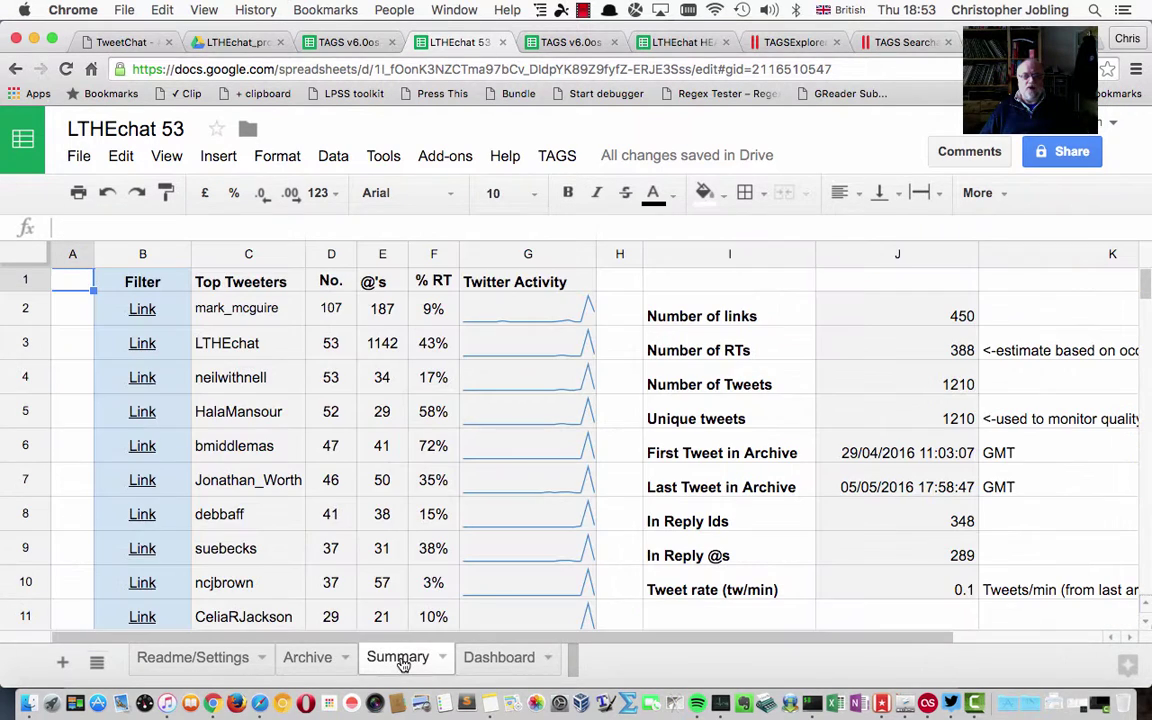
pyautogui.click(500, 660)
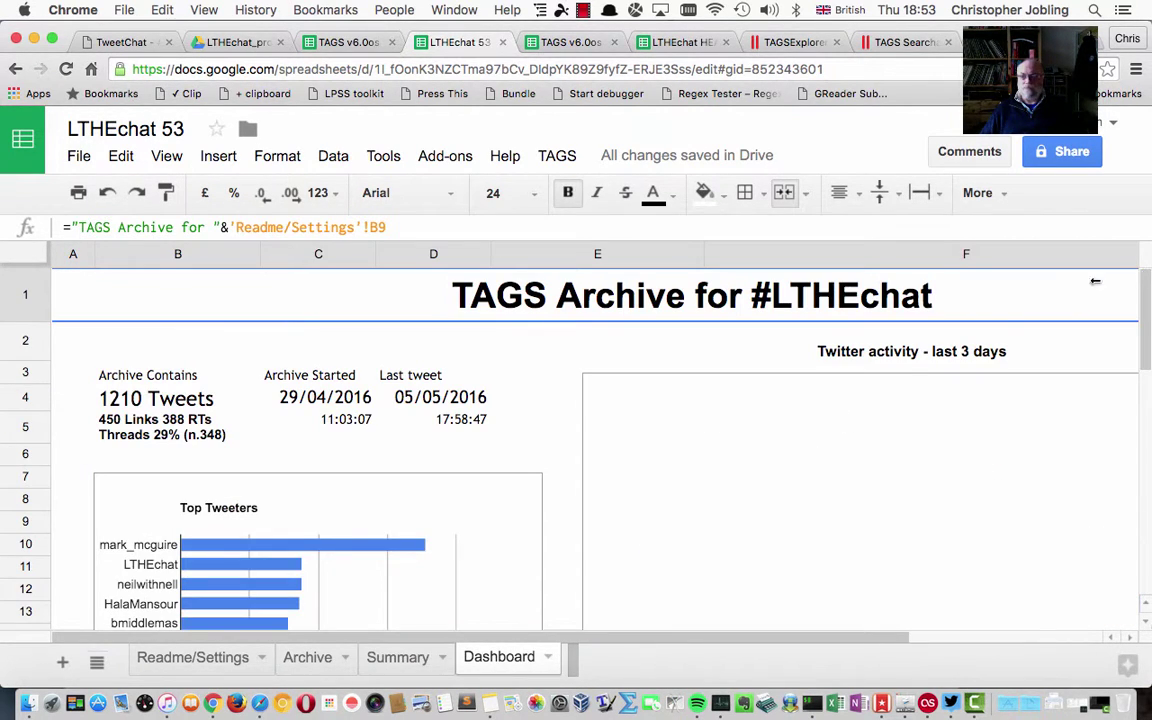
pyautogui.scroll(-6, 1150, 342)
pyautogui.scroll(3, 1150, 342)
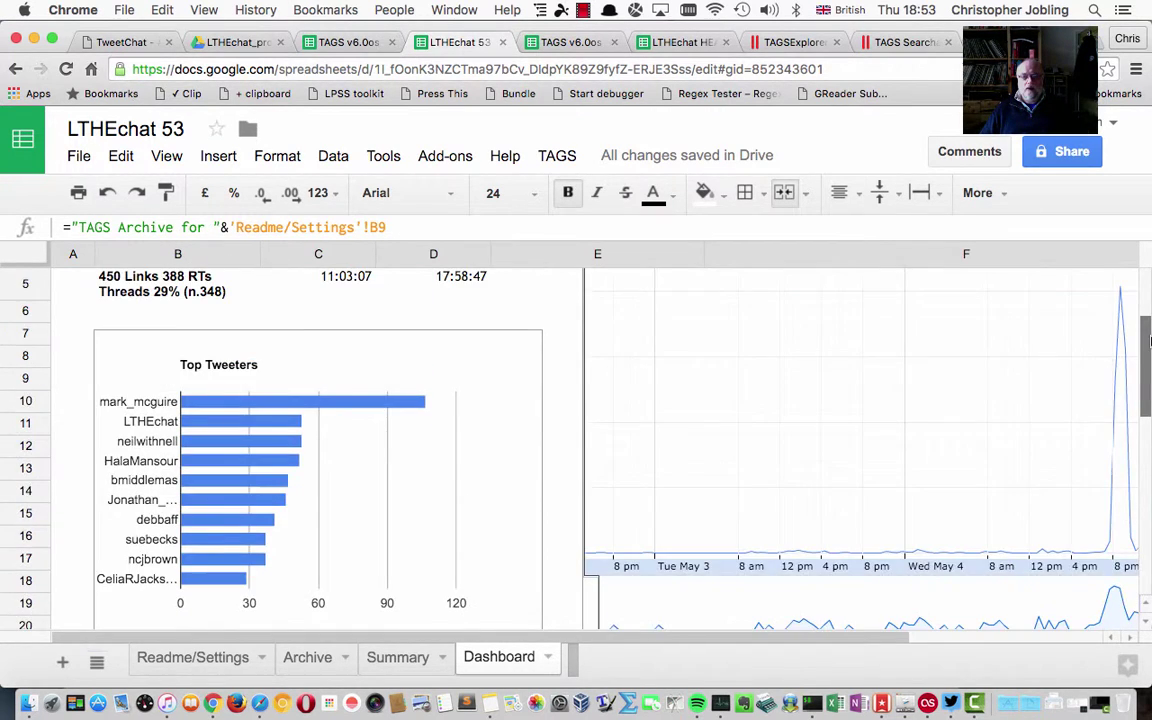
pyautogui.moveTo(1150, 342); pyautogui.dragTo(1150, 532)
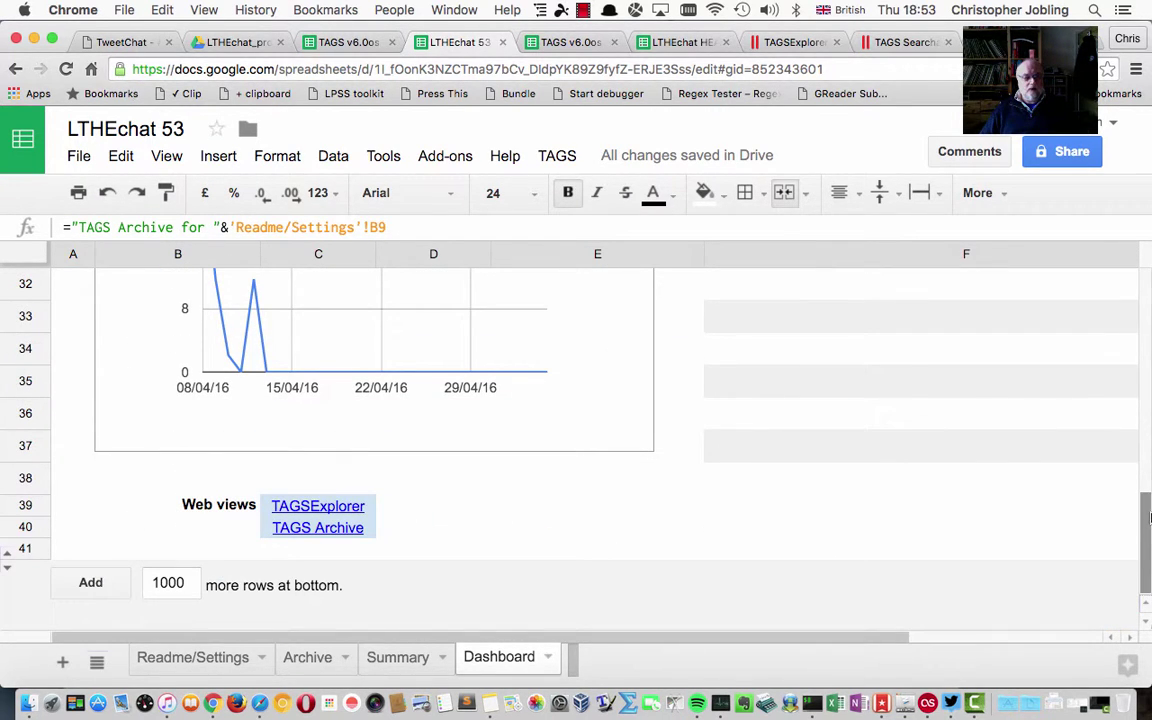
pyautogui.click(187, 660)
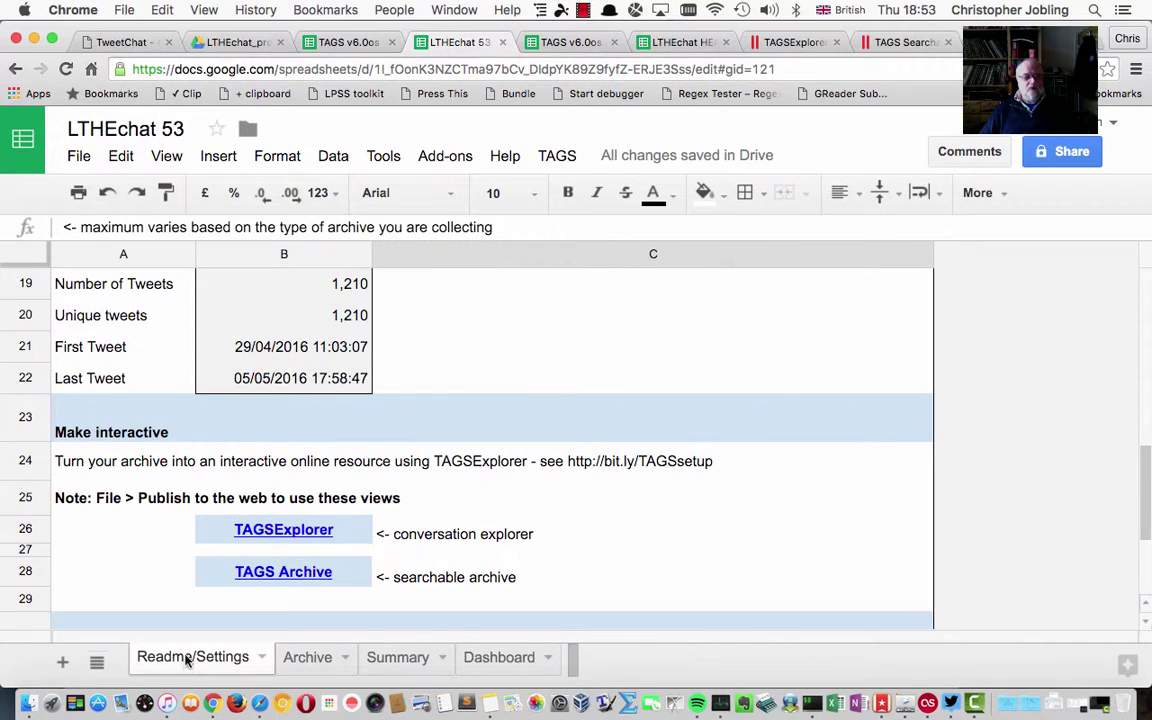
pyautogui.moveTo(250, 528)
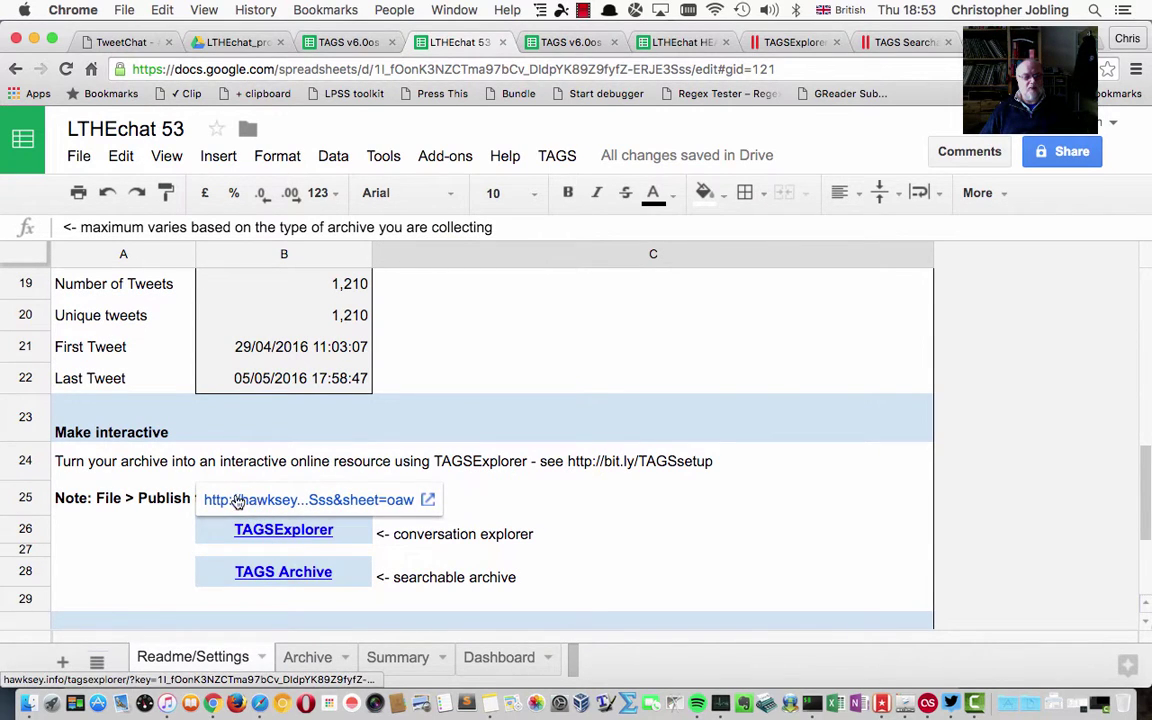
# Step: Publish the entire LTHEchat 53 document to the web
pyautogui.click(120, 540)
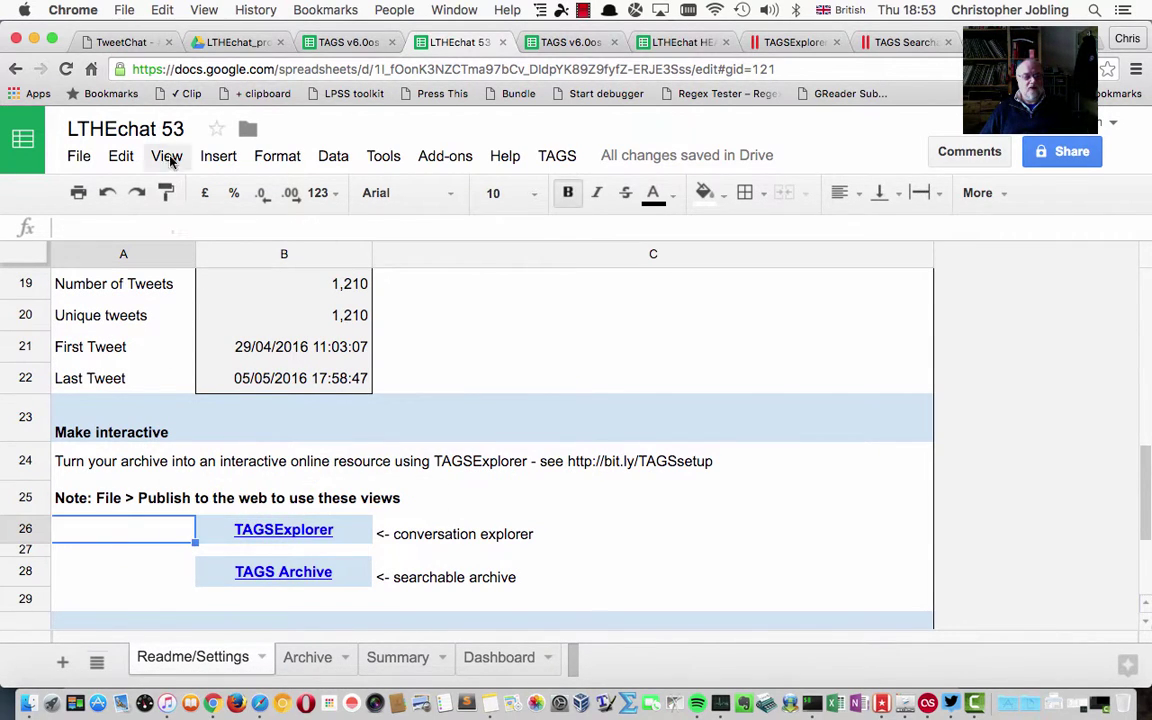
pyautogui.click(82, 158)
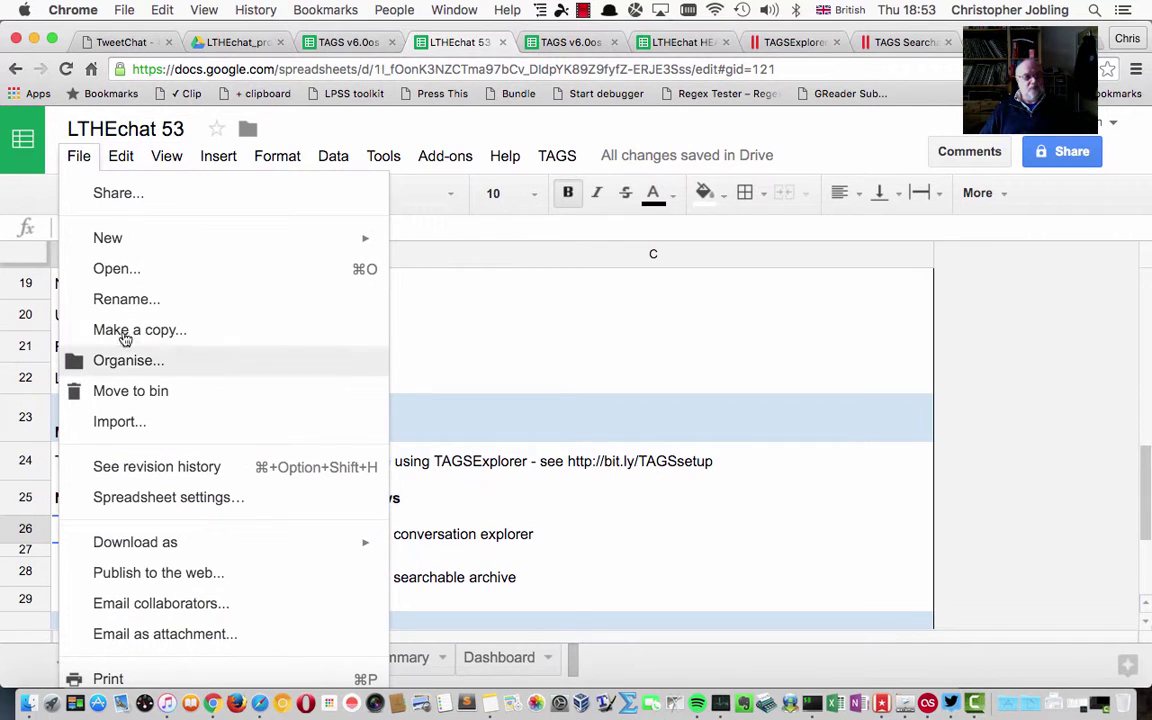
pyautogui.click(105, 572)
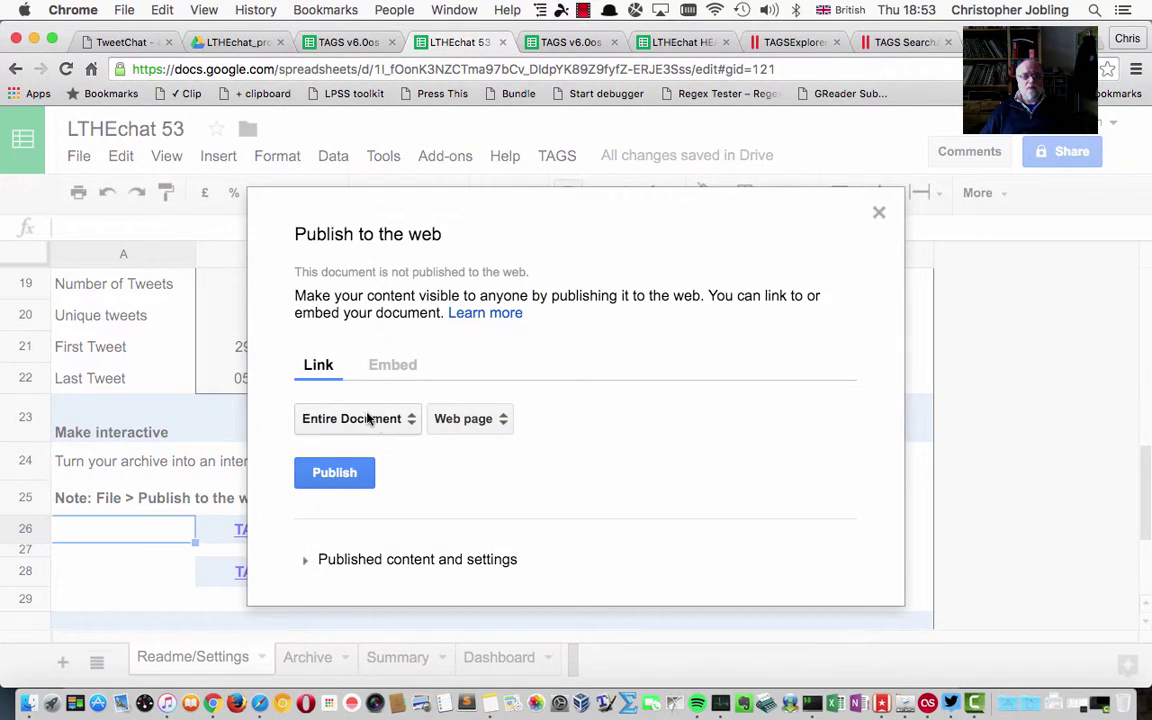
pyautogui.click(333, 476)
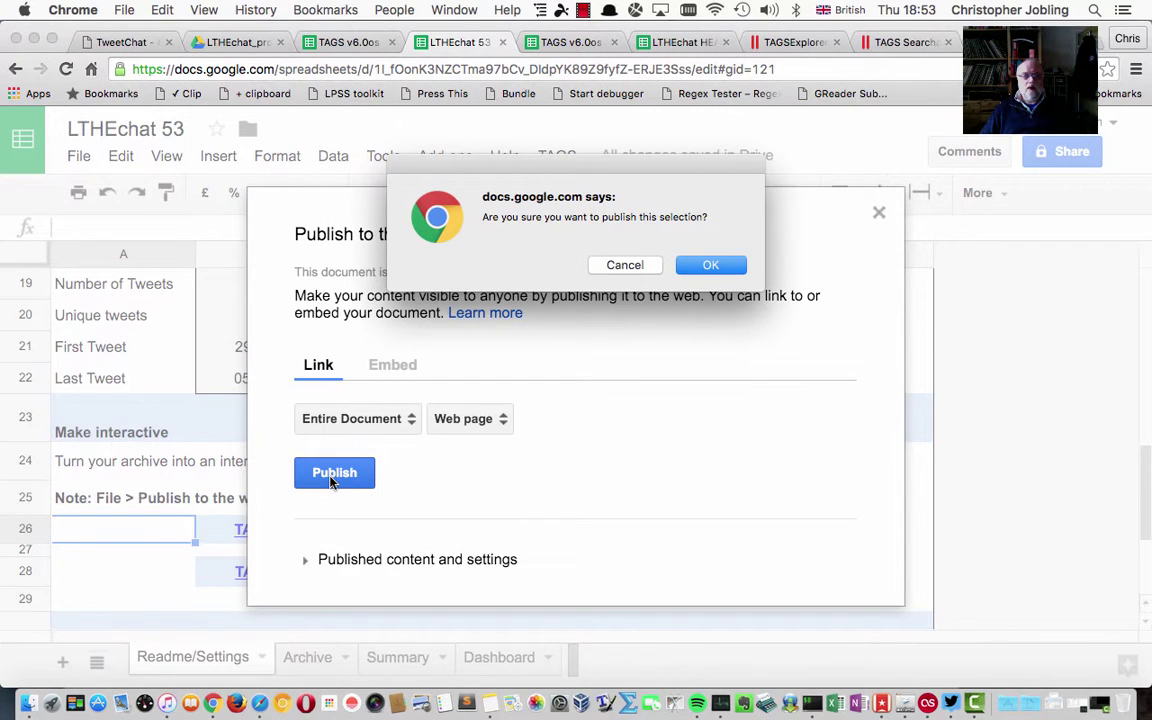
pyautogui.click(701, 268)
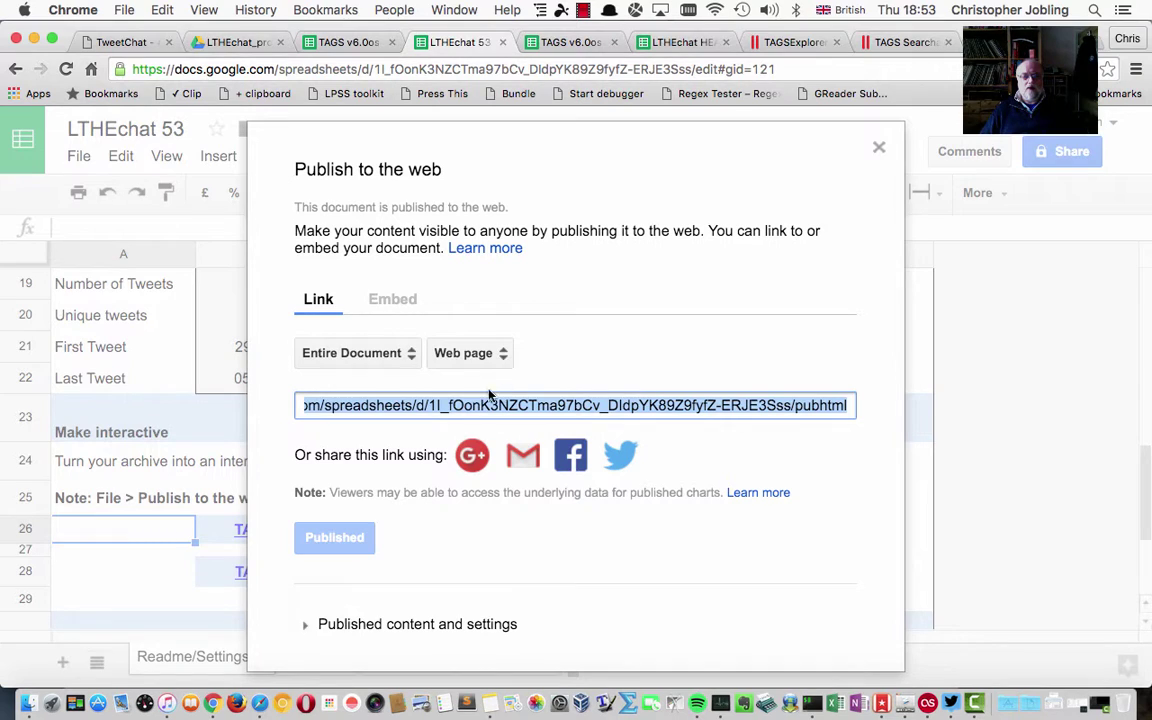
# Step: Copy the spreadsheet key from the published link and close the publish dialog
pyautogui.click(432, 408)
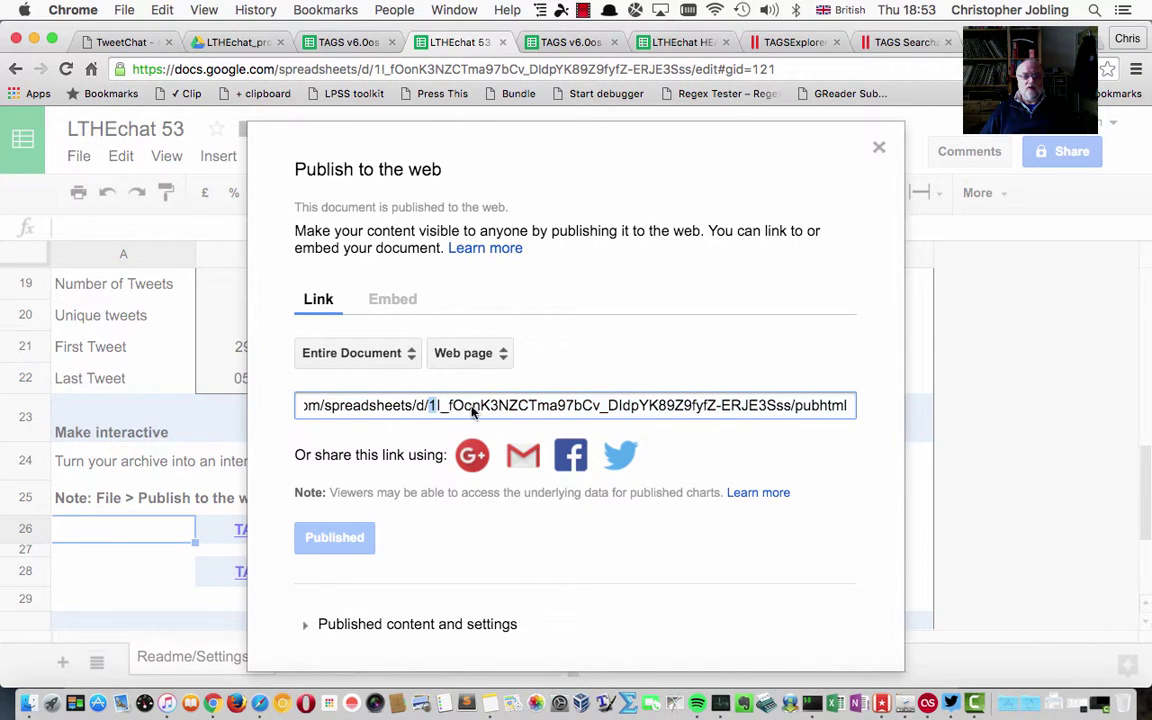
pyautogui.keyDown('shift'); pyautogui.click(795, 410); pyautogui.keyUp('shift')
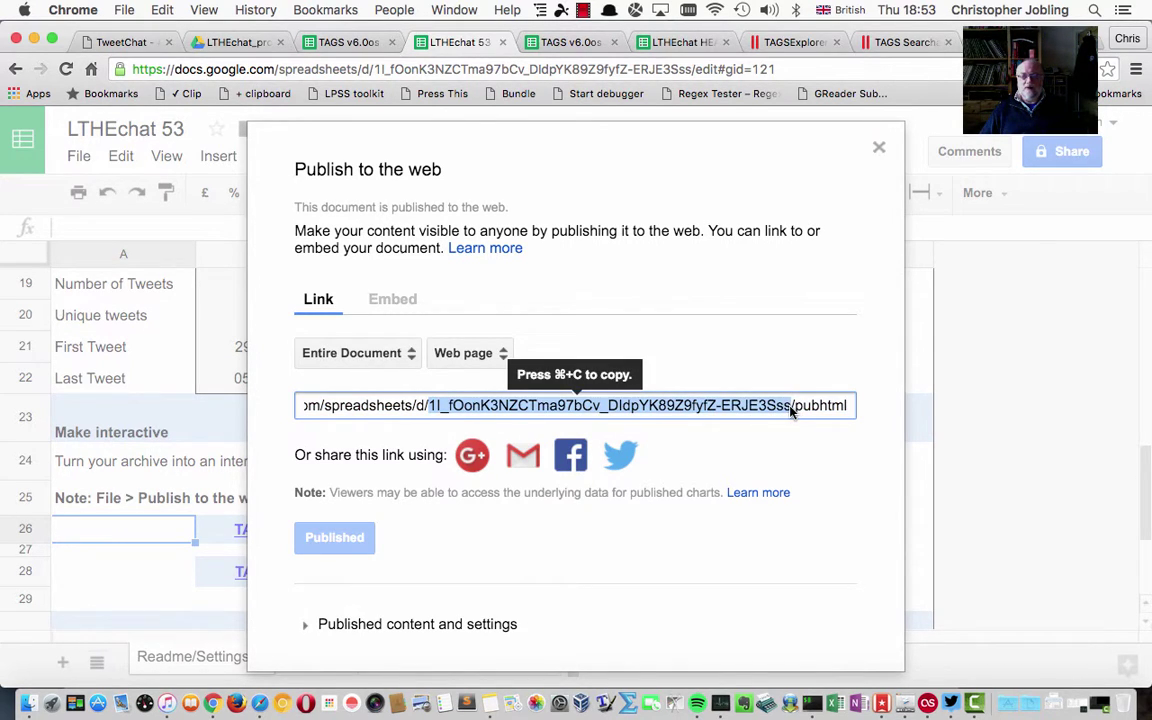
pyautogui.press('super+c')
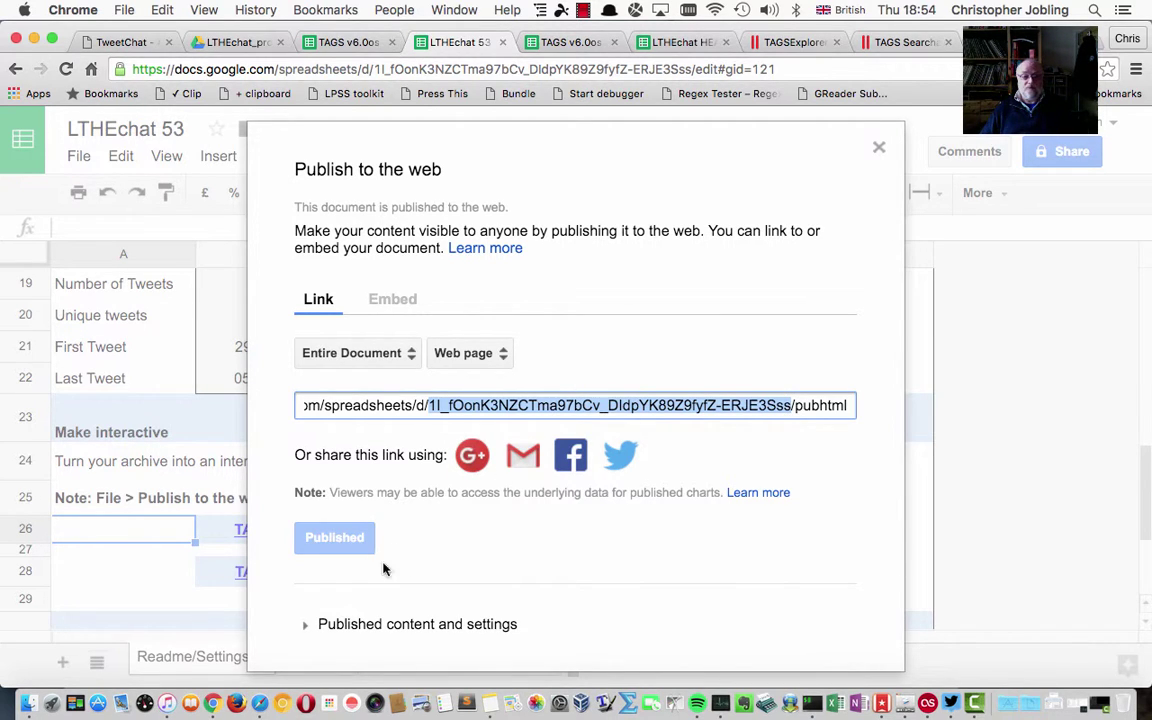
pyautogui.click(880, 148)
pyautogui.click(274, 534)
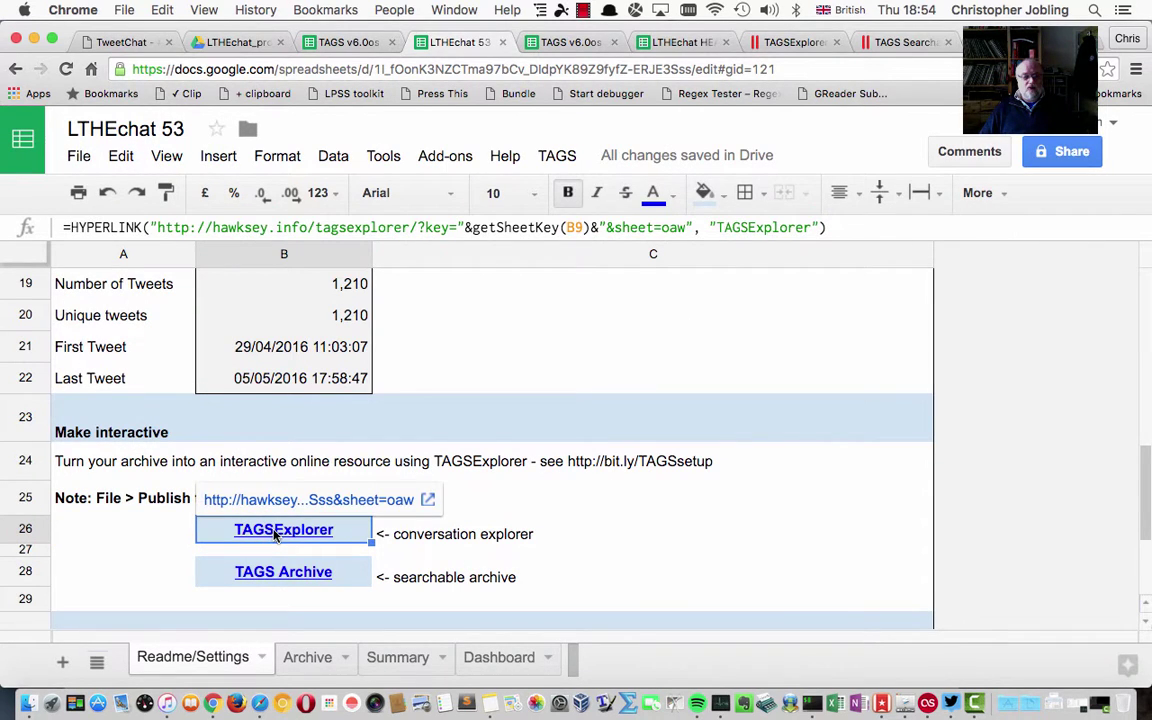
# Step: Open TAGSExplorer in a new tab and reload it with the old key query removed from the address
pyautogui.click(284, 503)
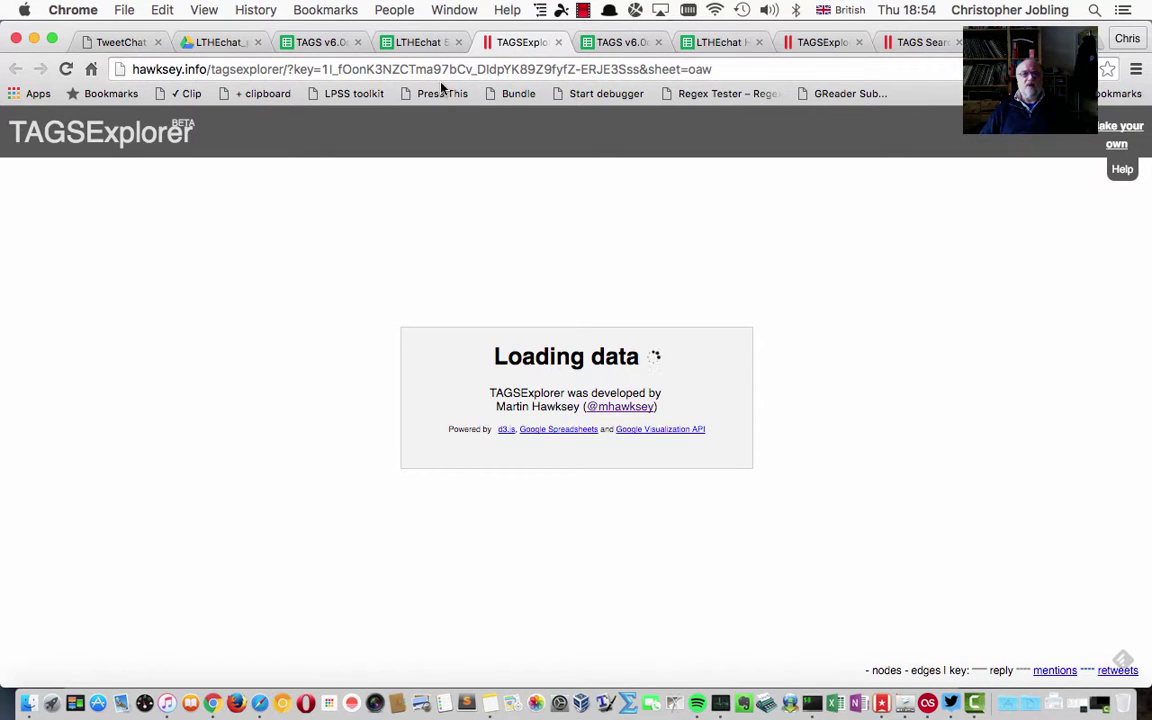
pyautogui.moveTo(284, 69); pyautogui.dragTo(777, 67)
pyautogui.press('BackSpace')
pyautogui.press('Return')
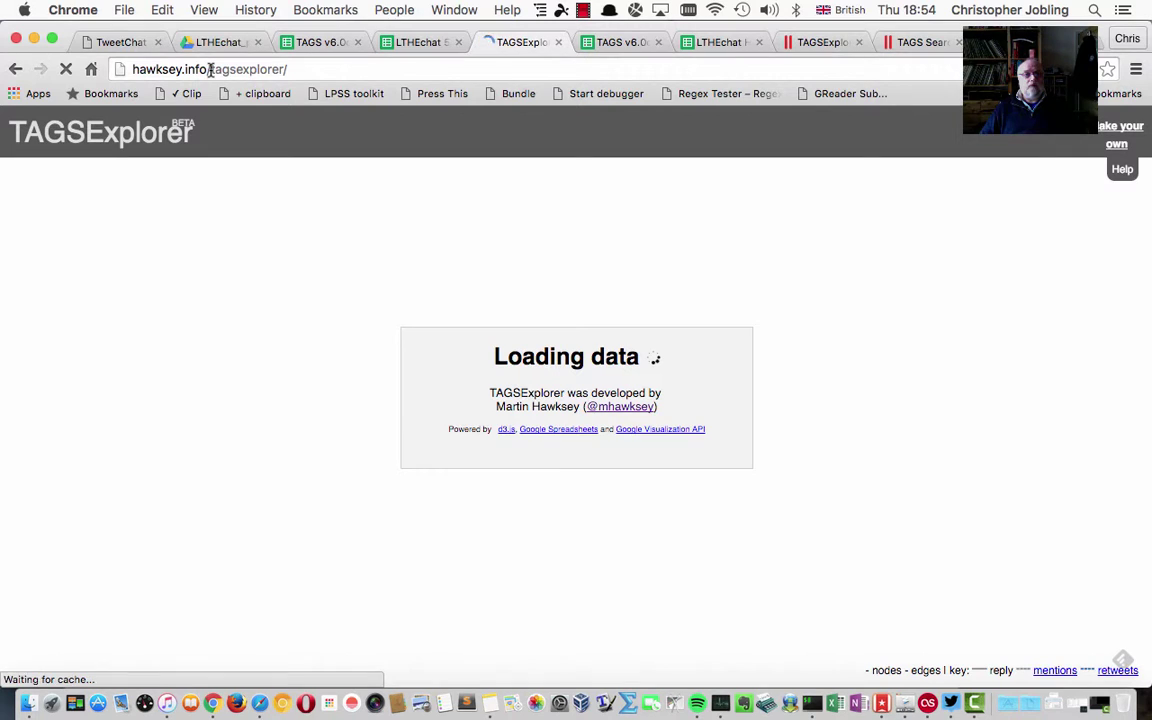
# Step: Paste the LTHEchat 53 spreadsheet key, fetch its sheet names and load the Archive sheet's graph
pyautogui.moveTo(210, 69); pyautogui.dragTo(302, 69)
pyautogui.doubleClick(336, 132)
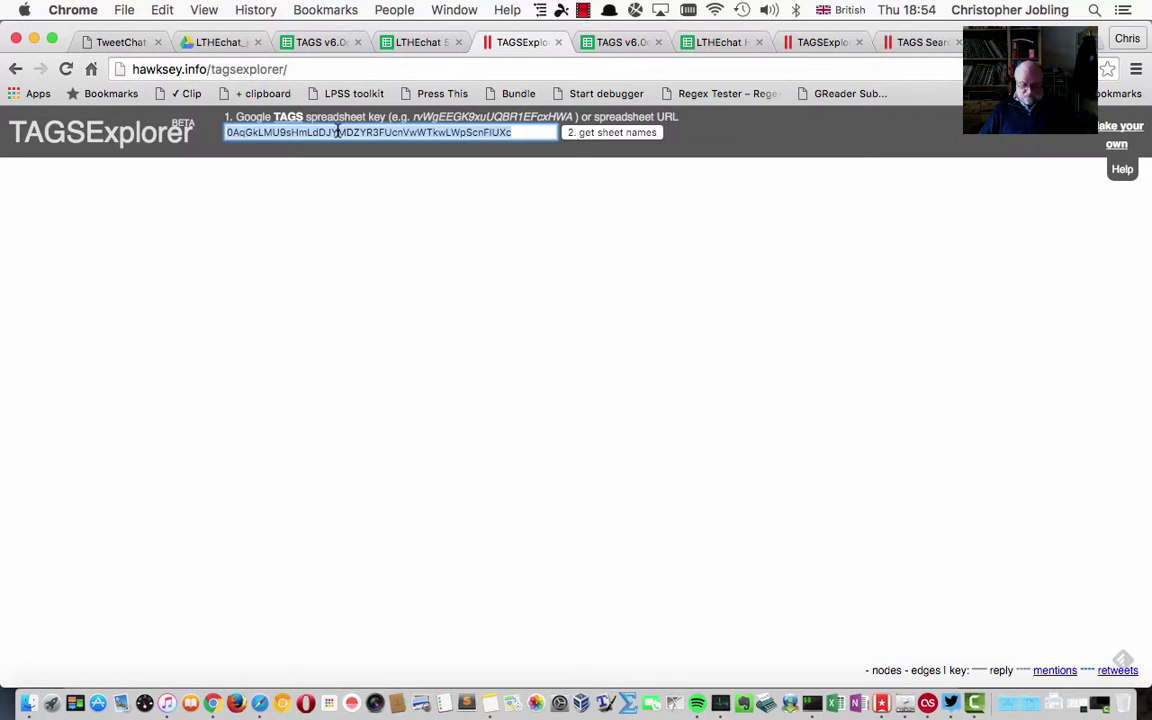
pyautogui.press('super+v')
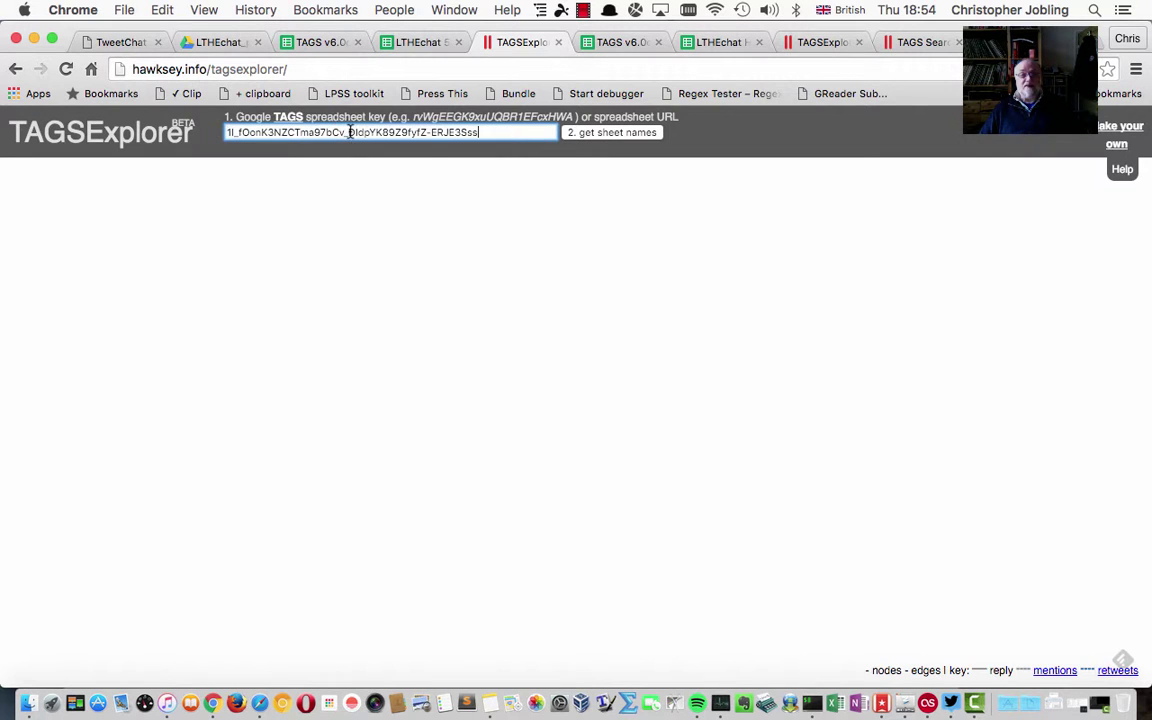
pyautogui.click(589, 134)
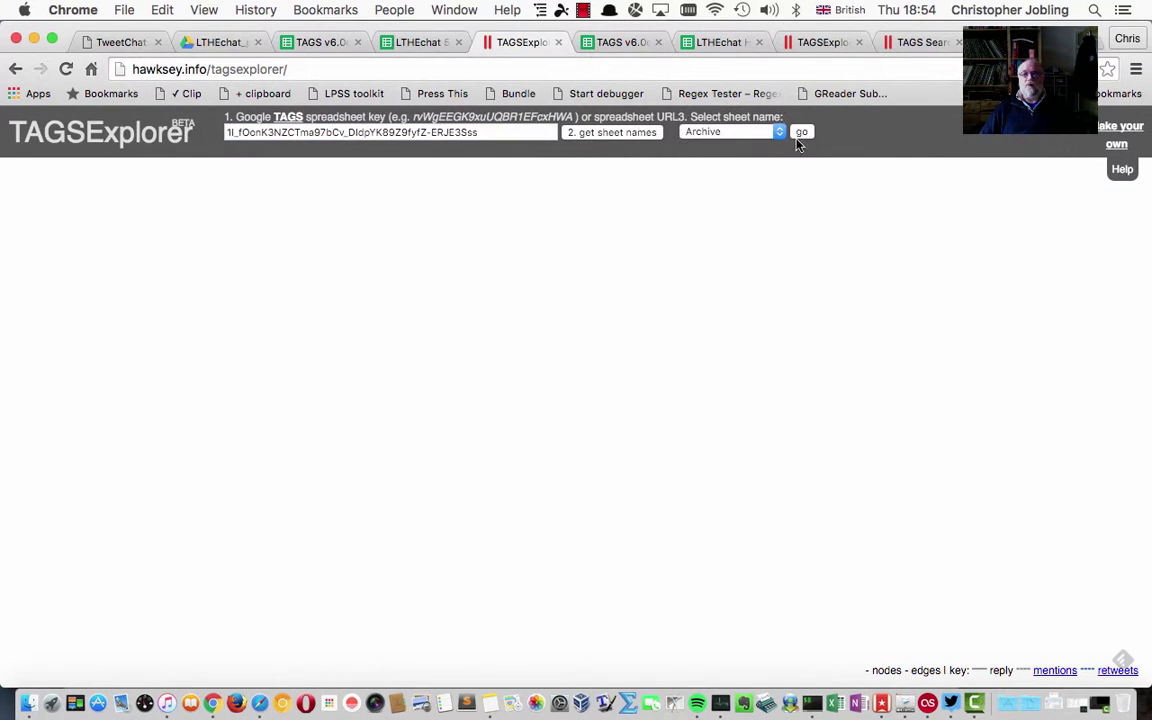
pyautogui.click(801, 133)
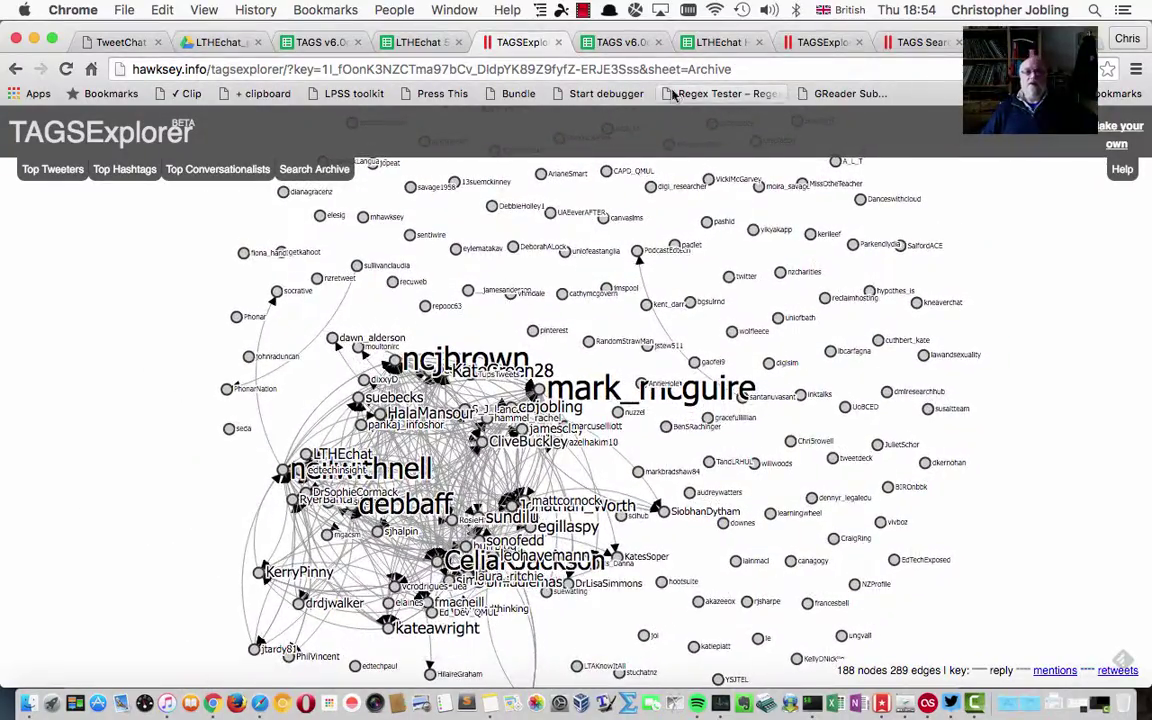
# Step: Open the TAGS Archive link in cell B28 of the LTHEchat 53 sheet as a searchable archive
pyautogui.click(420, 42)
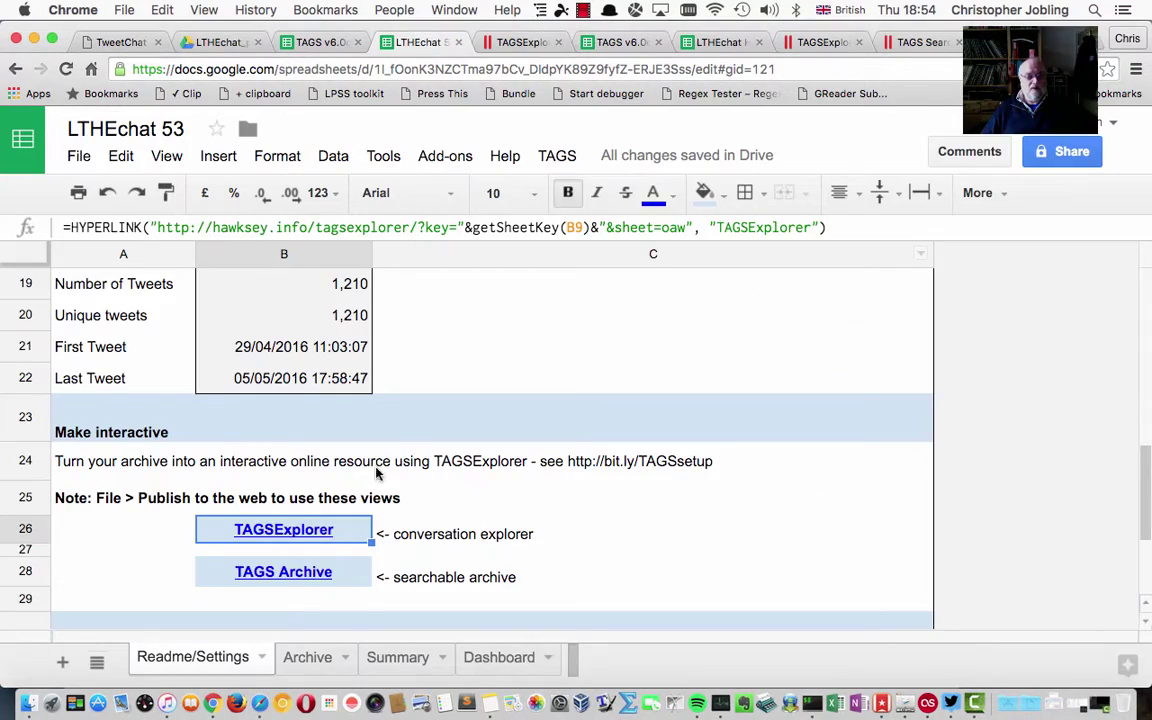
pyautogui.click(304, 579)
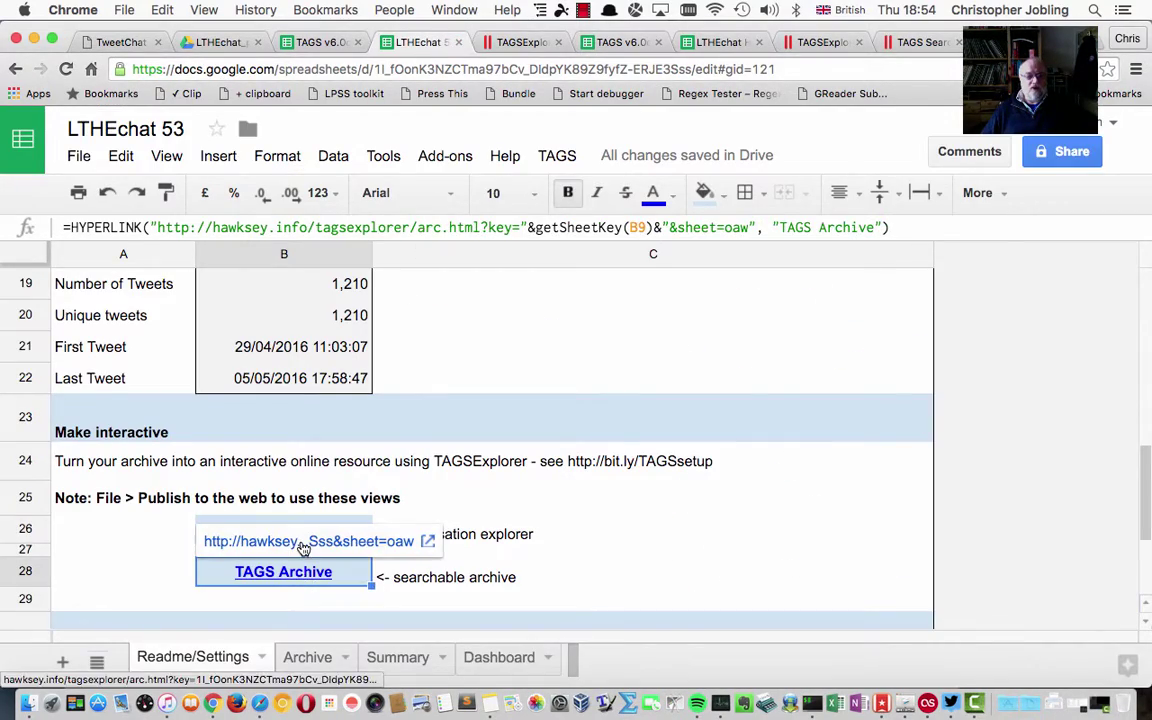
pyautogui.click(302, 545)
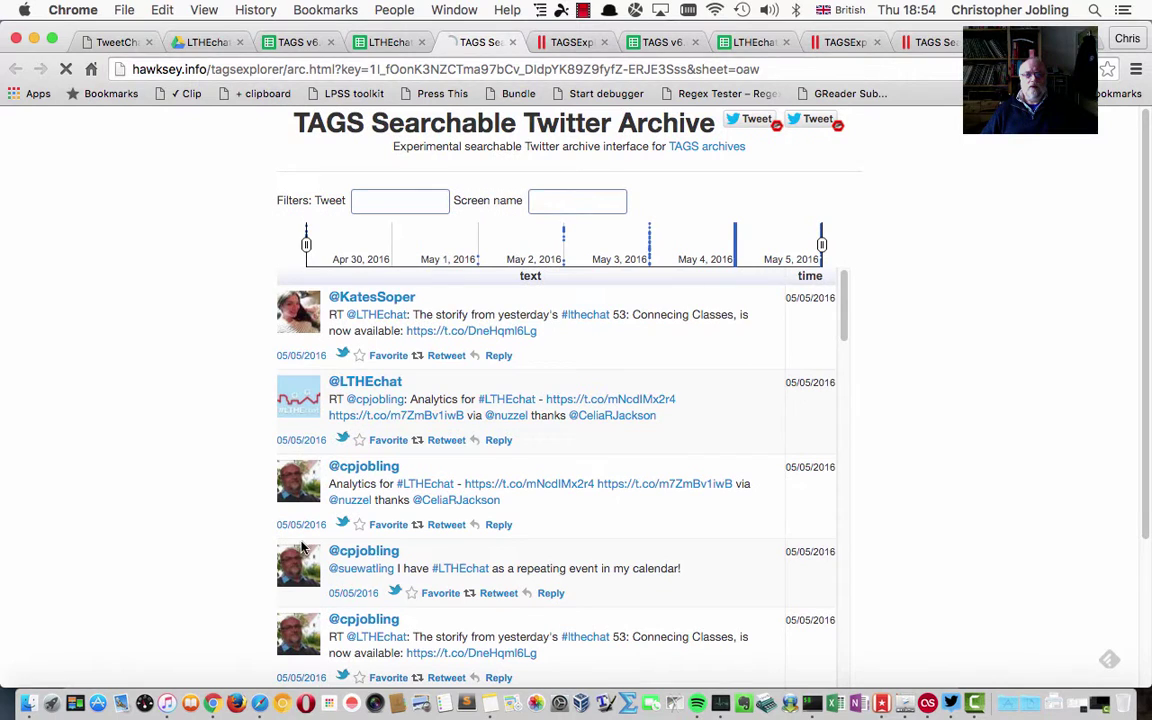
# Step: Look through the TAGS v6.0os sheet, the LTHEchat 53 sheet and the archive, ending on the TAGSExplorer graph
pyautogui.click(309, 45)
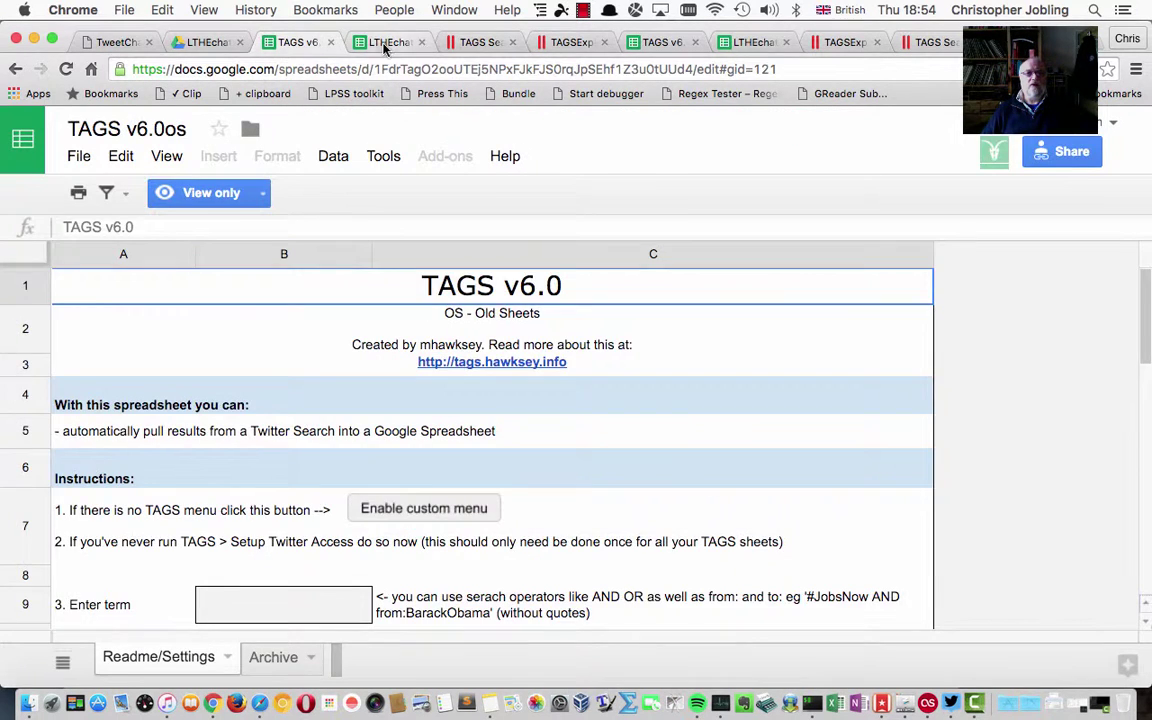
pyautogui.click(383, 44)
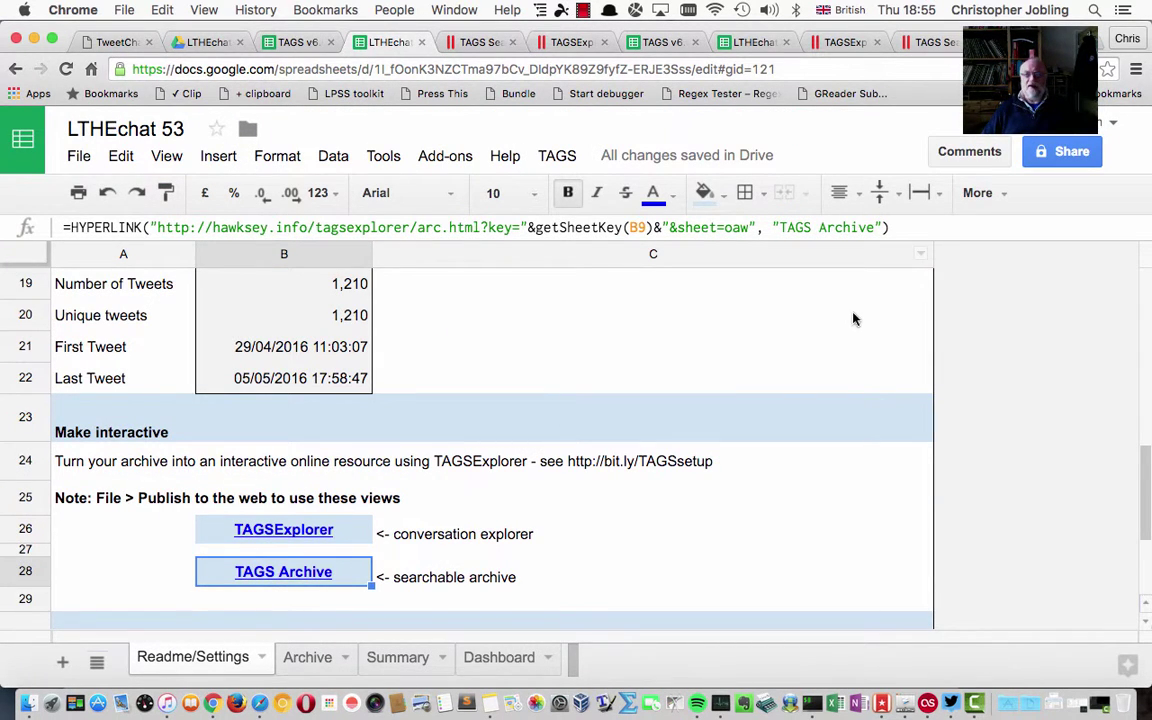
pyautogui.click(485, 45)
pyautogui.click(556, 43)
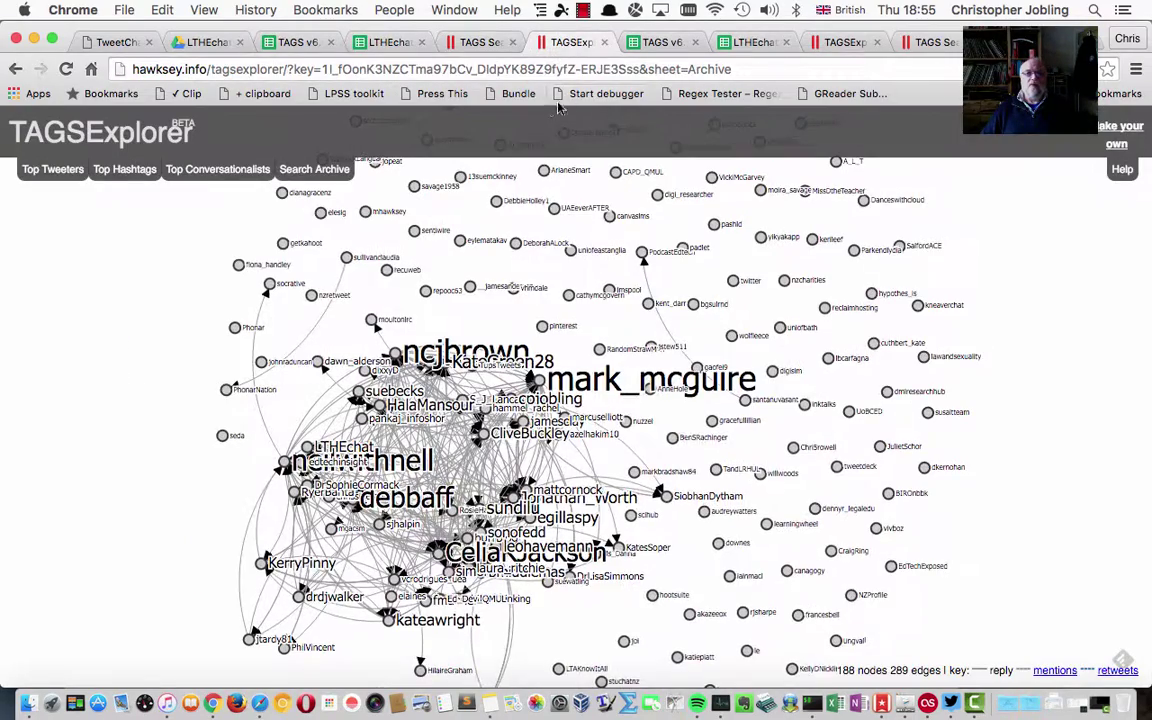